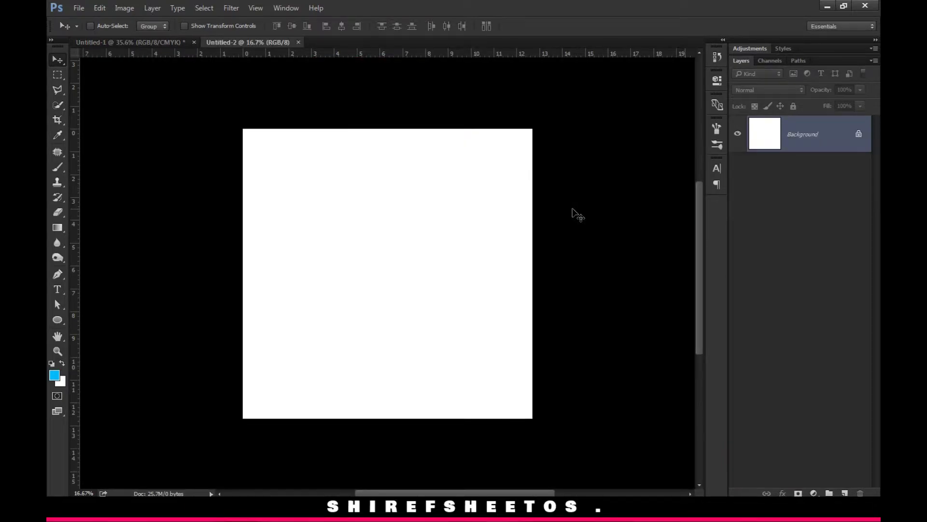
Add a near-black solid colour fill layer and delete the original Background layer
key(ctrl+0)
click(814, 492)
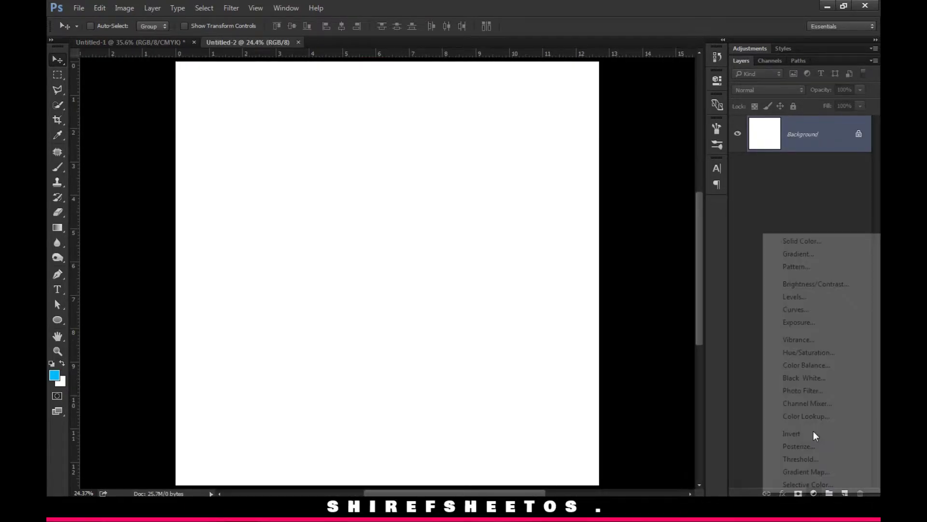
click(794, 243)
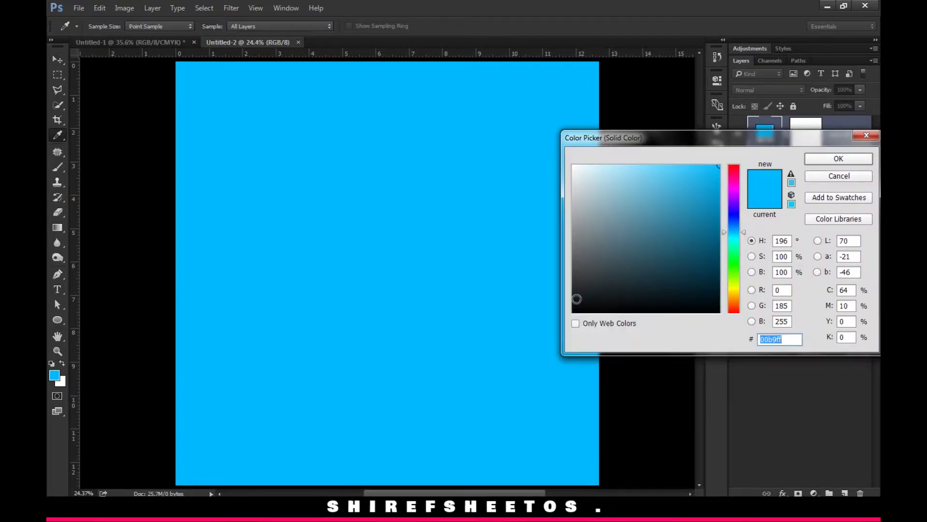
click(574, 300)
key(Return)
click(816, 179)
key(Delete)
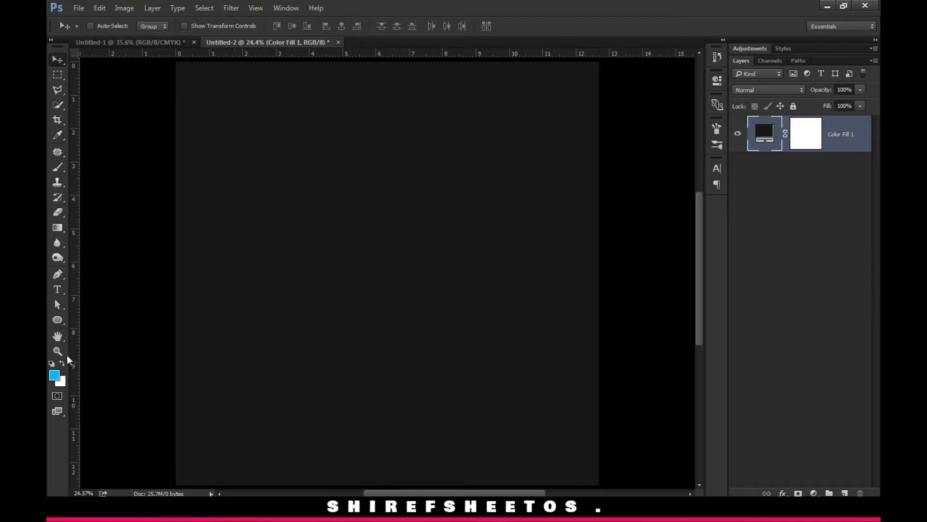
Draw an upright rectangle about 1146 × 1733 px with the Rectangle tool and centre it on the canvas
drag(53, 323, 94, 318)
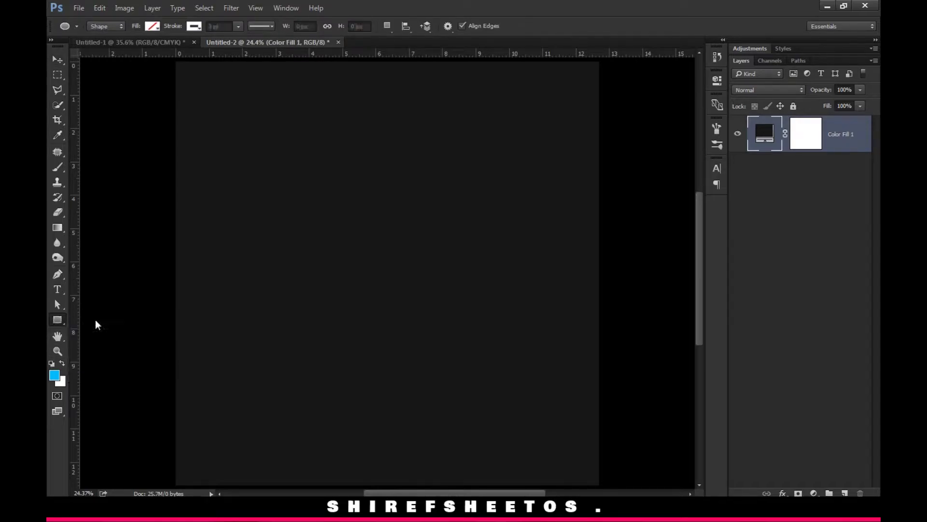
mouse_move(315, 135)
mouse_down()
mouse_move(444, 362)
mouse_move(477, 380)
mouse_up()
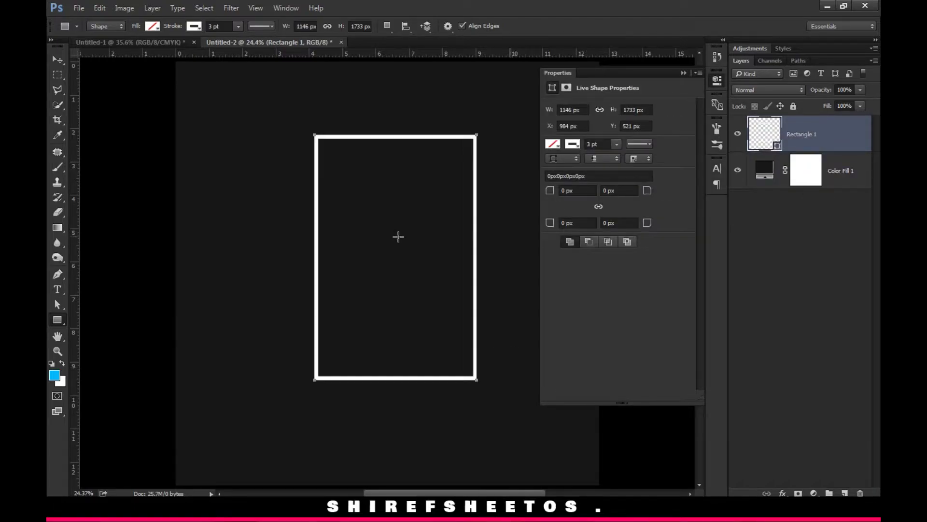
key(v)
drag(480, 239, 468, 269)
Fill the rectangle with red and remove its stroke
click(553, 144)
click(553, 145)
click(553, 145)
click(565, 198)
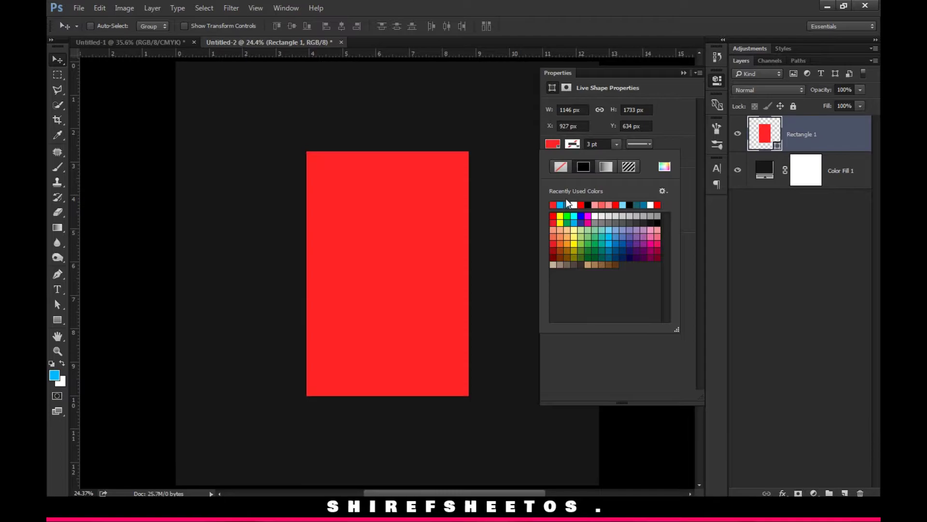
click(554, 144)
Round all four corners of the rectangle to a radius of 573 px
drag(551, 191, 877, 233)
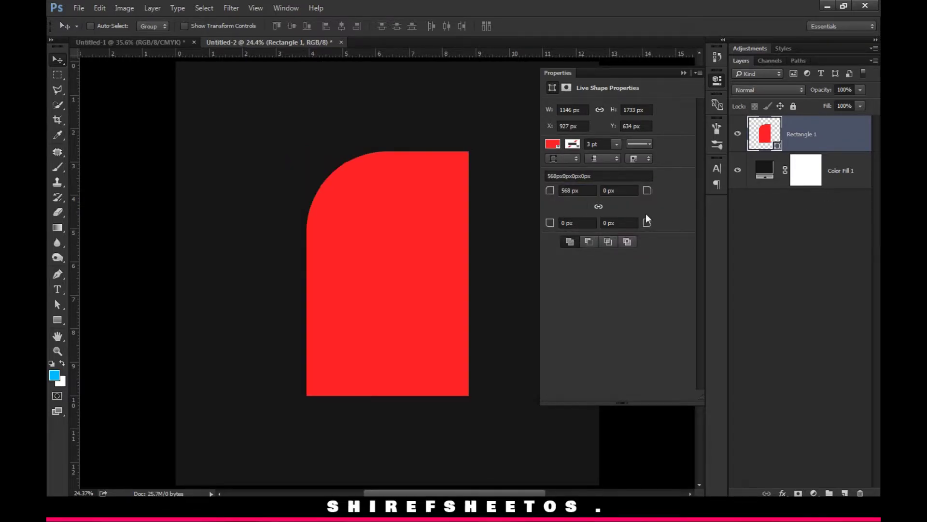
click(597, 206)
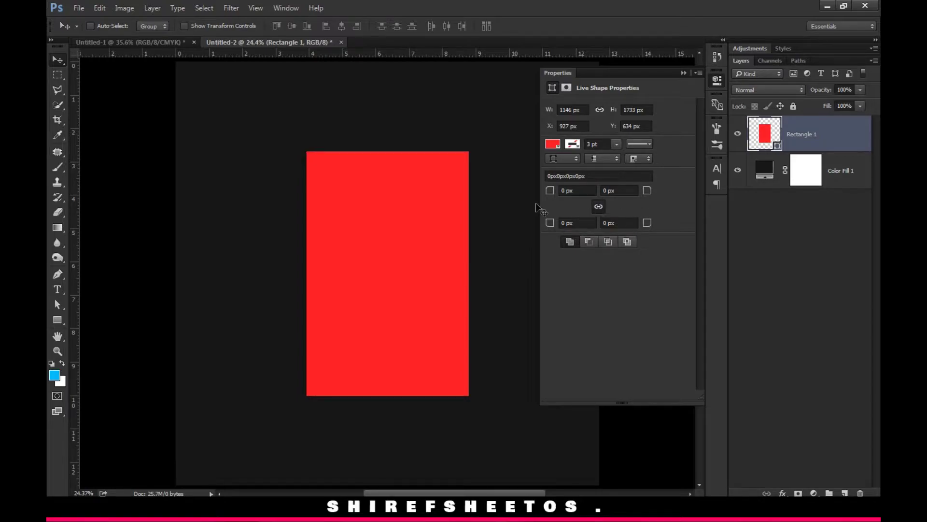
drag(551, 191, 854, 234)
click(585, 193)
key(Return)
Set both bottom corner radii of the red shape to 0 px, keeping only the top rounded
click(574, 222)
text(0)
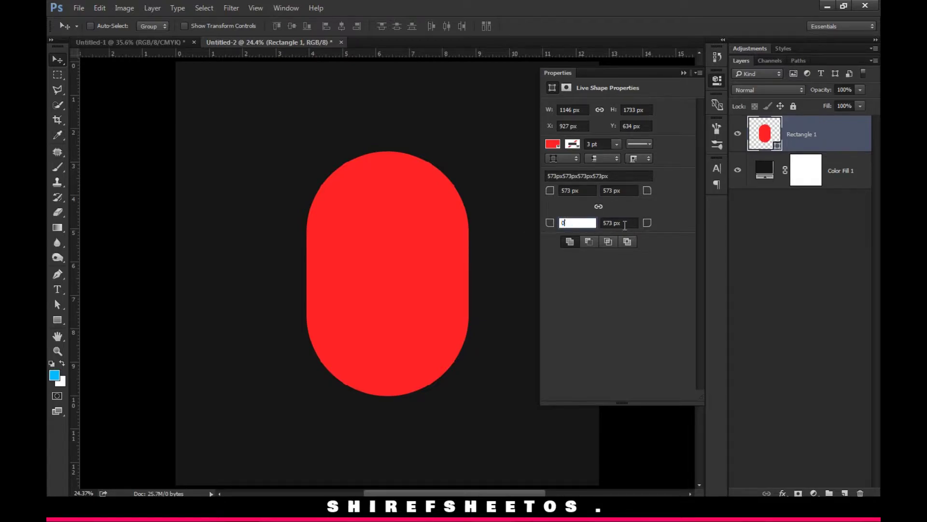
click(624, 224)
text(0)
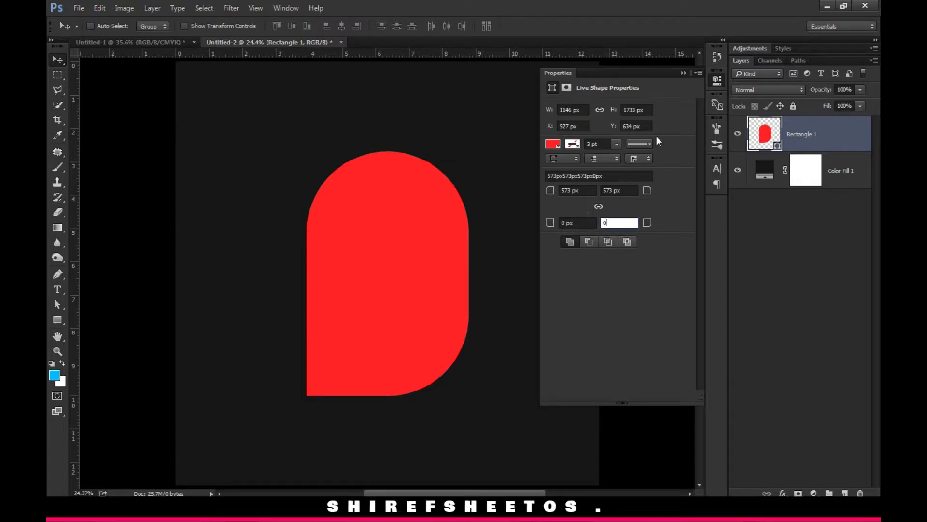
key(Return)
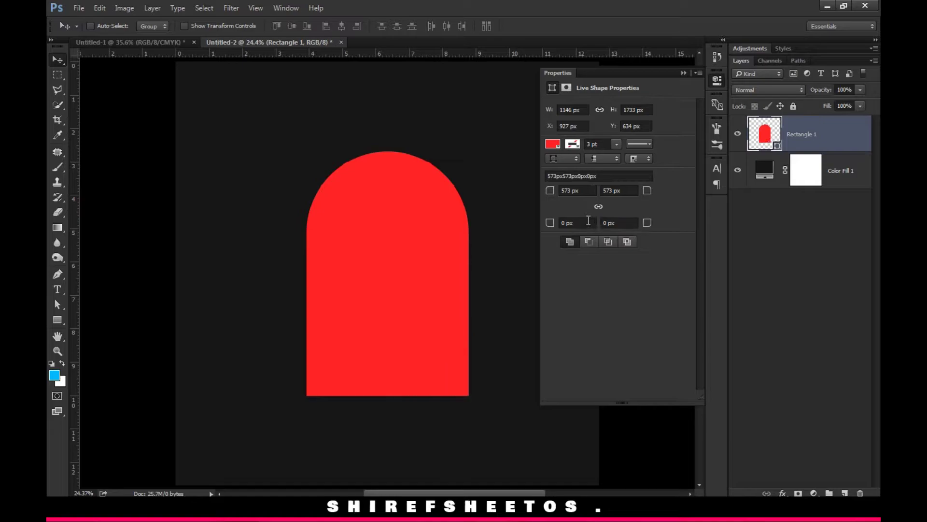
click(715, 80)
Shorten the red shape to a height of about 1232 px by moving its two bottom anchor points up
mouse_move(424, 247)
mouse_down()
mouse_move(424, 238)
mouse_move(424, 252)
mouse_up()
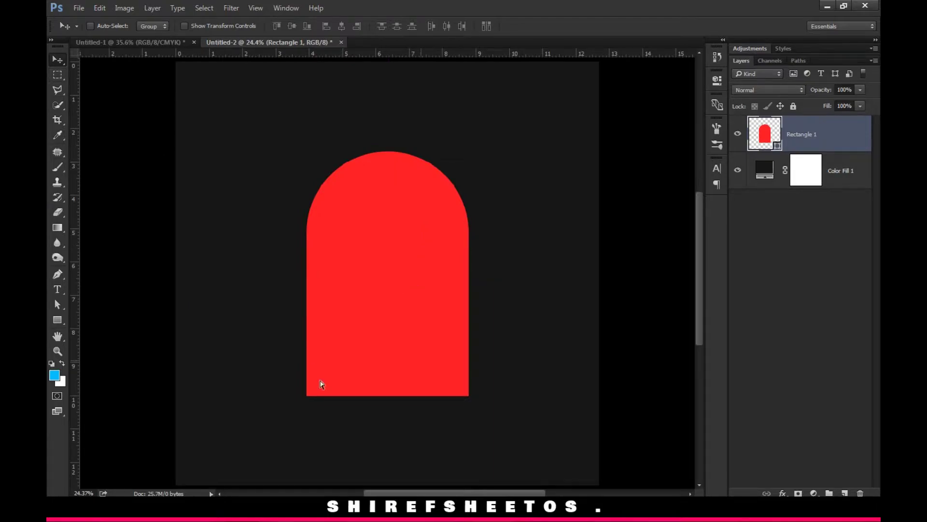
key(a)
drag(349, 406, 466, 325)
key(v)
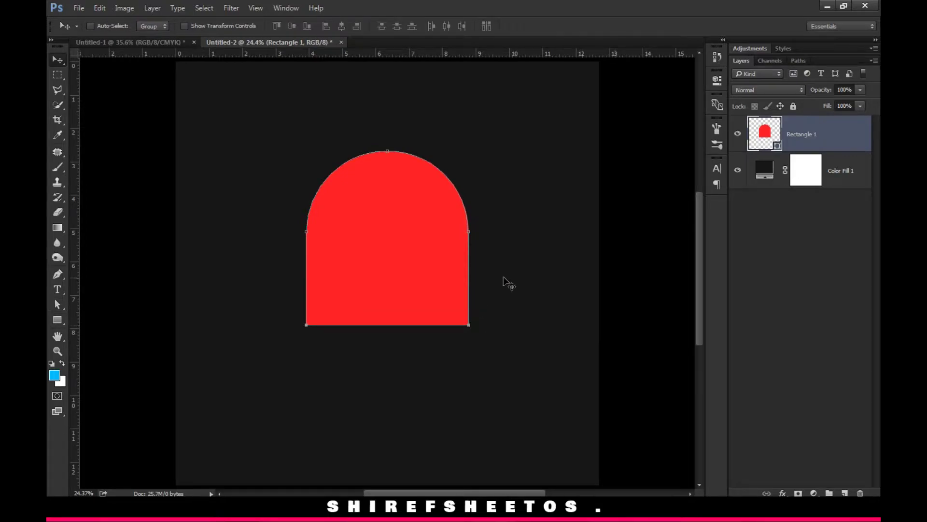
key(ctrl+j)
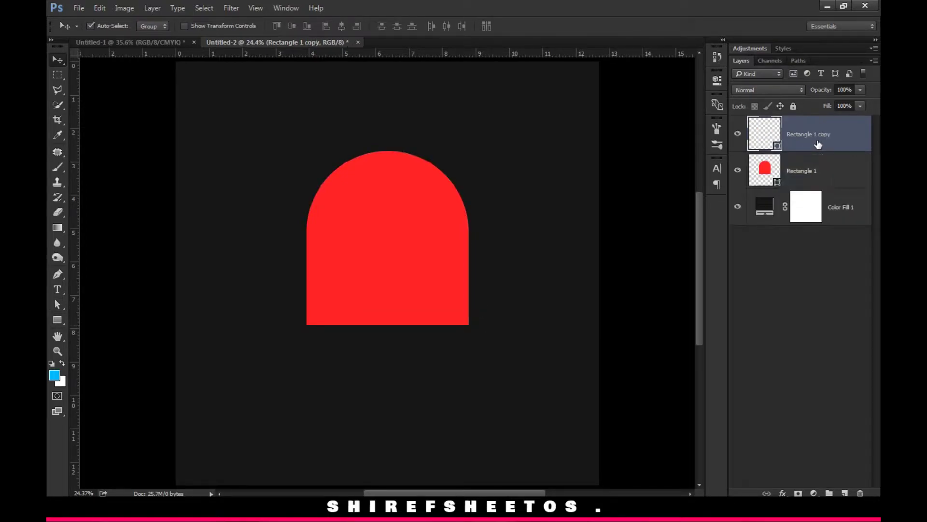
mouse_move(838, 145)
mouse_down()
mouse_move(835, 176)
mouse_move(828, 135)
mouse_up()
key(Delete)
click(414, 239)
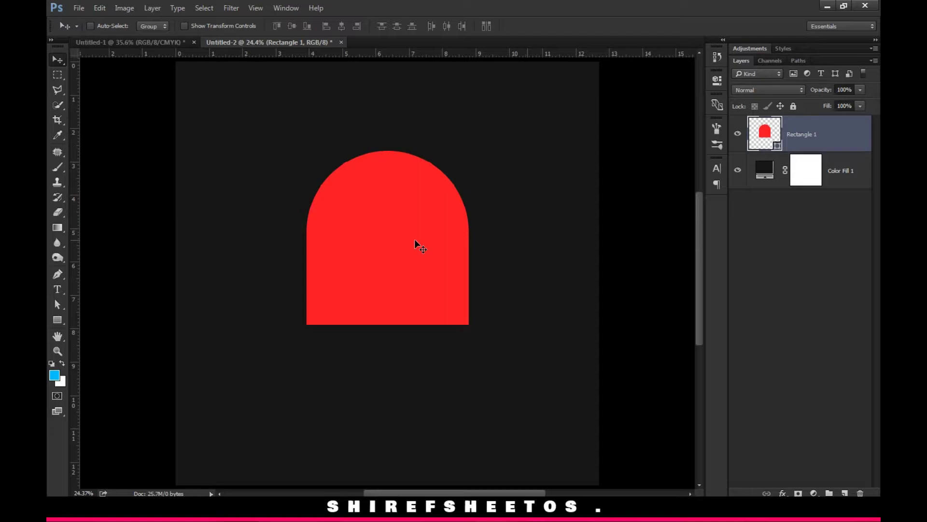
Duplicate the red shape layer and flip the copy both ways so its rounded end points down
key(a)
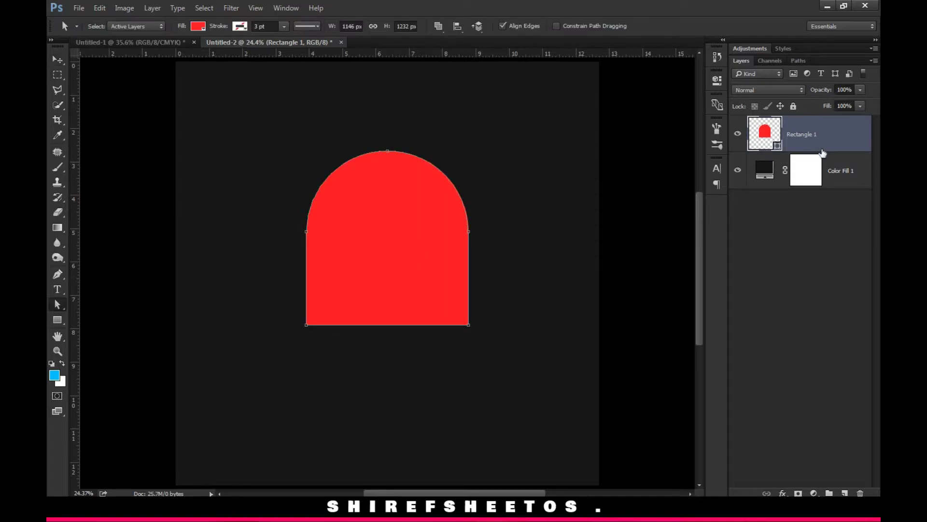
key(ctrl+j)
key(v)
key(ctrl+t)
drag(476, 165, 306, 334)
key(Return)
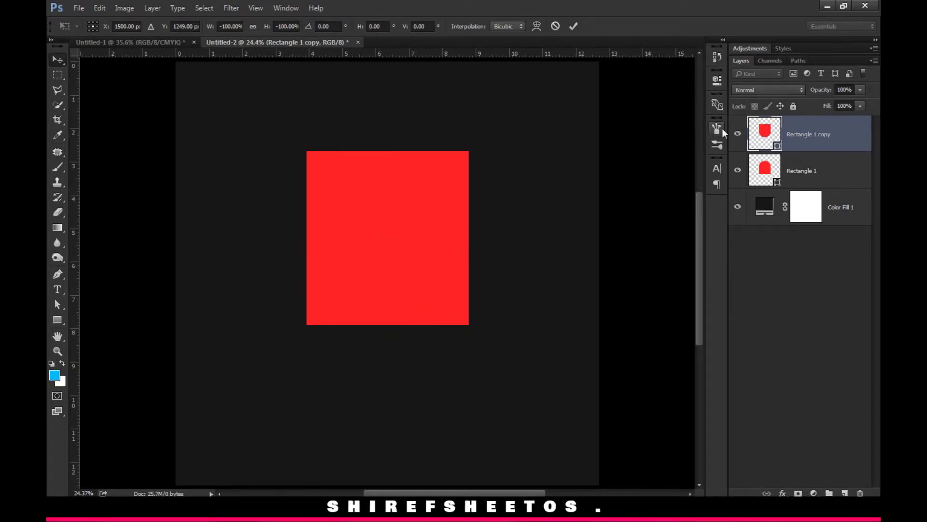
Recolour the flipped copy bright blue and move it about 4.8 cm straight down as the capsule's lower half
double_click(762, 131)
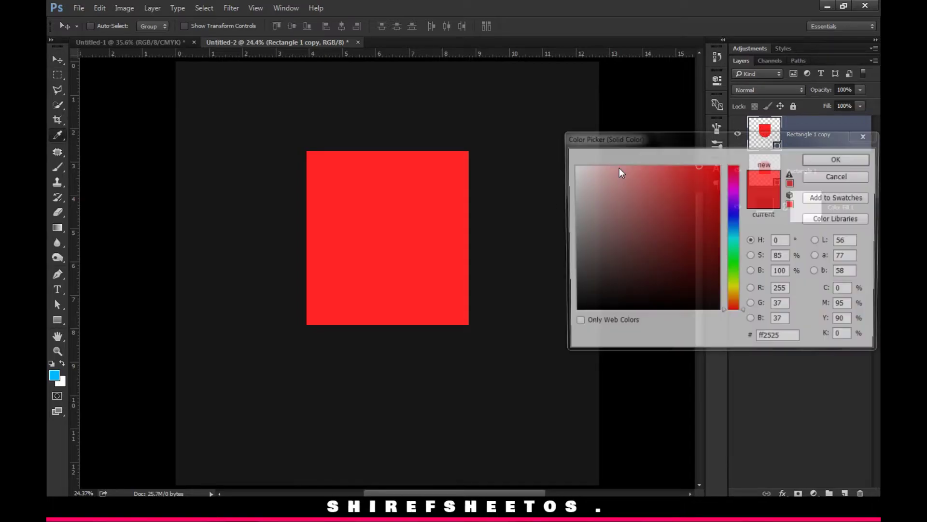
click(735, 228)
click(706, 200)
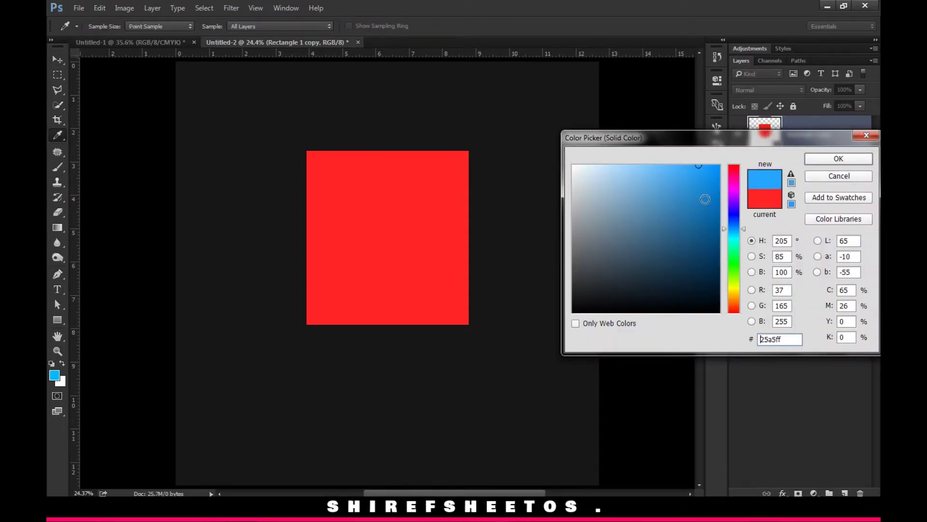
key(Return)
drag(520, 221, 453, 391)
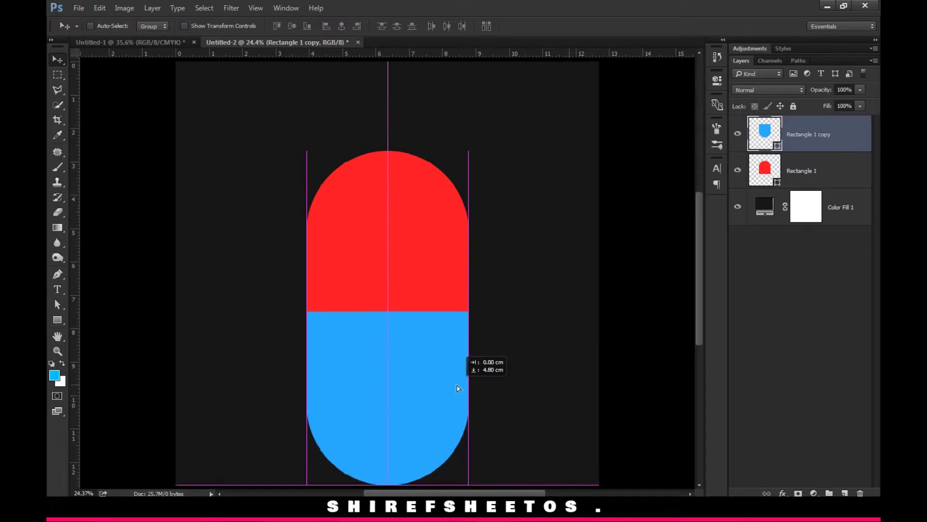
Scale the red and blue halves together to about 85% and centre the capsule on the canvas
click(846, 176)
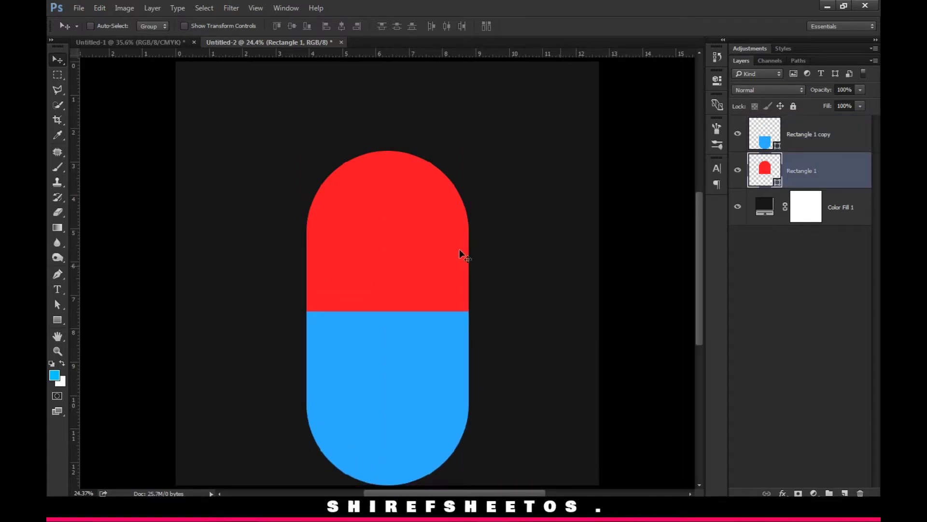
shift+click(853, 140)
key(ctrl+t)
drag(476, 150, 443, 178)
drag(439, 224, 437, 187)
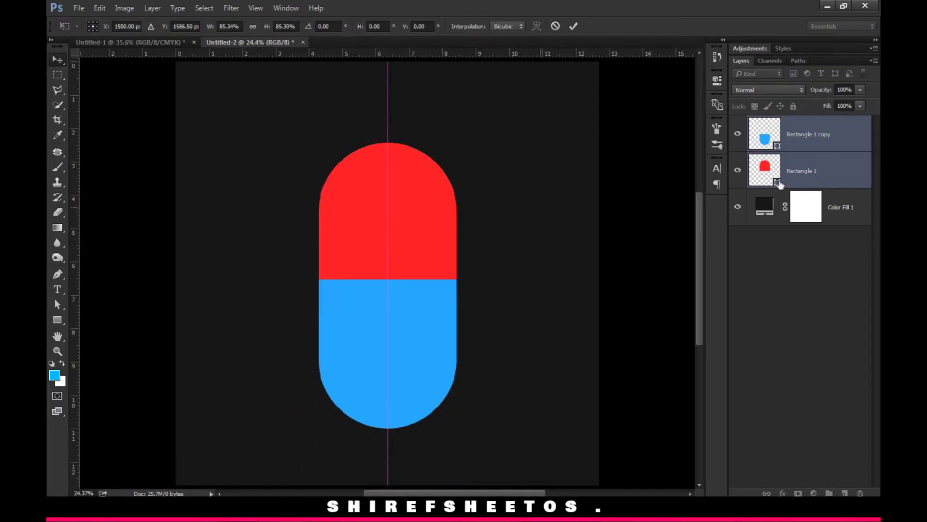
key(Return)
Rotate the red half about -19.3° and shift it slightly left above the blue half
click(853, 141)
click(792, 177)
mouse_move(580, 294)
mouse_down()
mouse_move(573, 269)
mouse_move(574, 281)
mouse_up()
key(ctrl+t)
drag(482, 123, 458, 100)
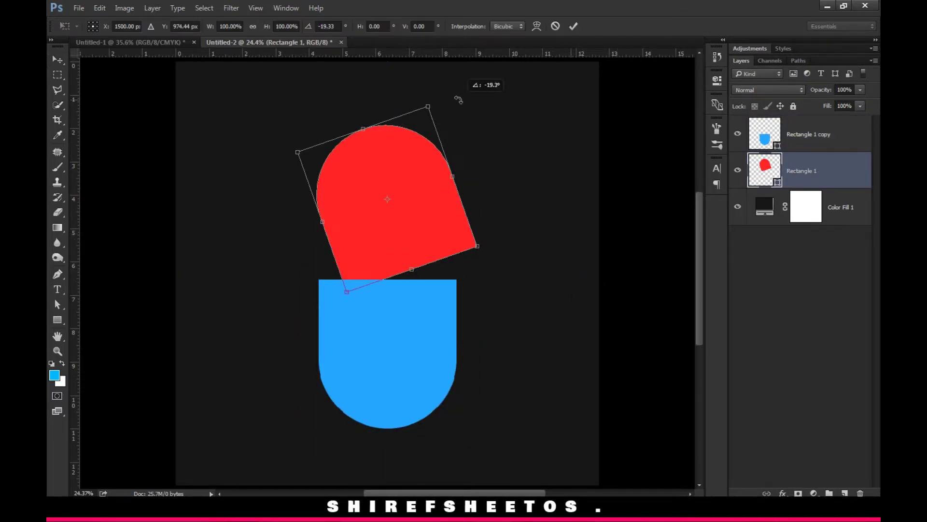
drag(447, 232, 434, 229)
key(Return)
Rotate the blue half about 7.2° and position it directly below the tilted red half
click(792, 140)
key(ctrl+t)
drag(517, 234, 530, 250)
drag(430, 314, 418, 271)
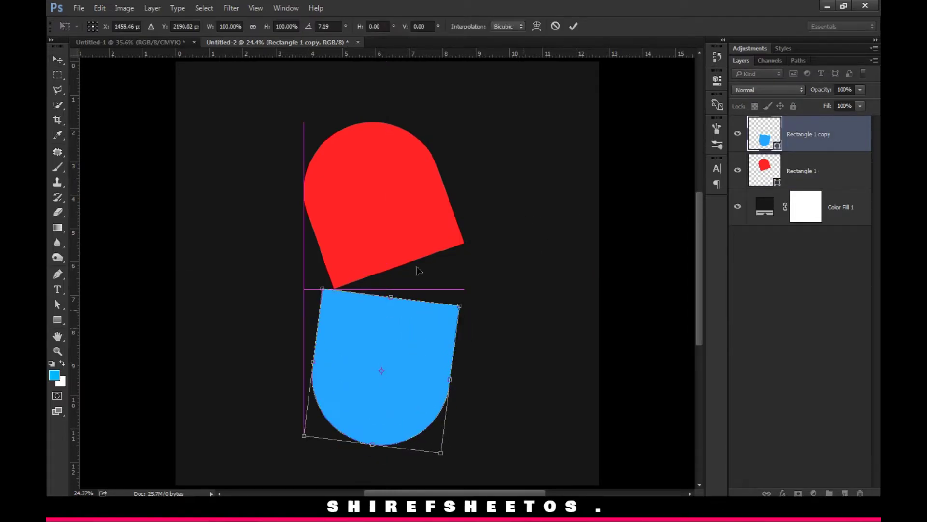
key(Return)
Fine-tune the positions of the red and blue halves so a small wedge-shaped gap separates them
click(821, 169)
drag(541, 231, 535, 225)
click(825, 145)
drag(404, 331, 439, 321)
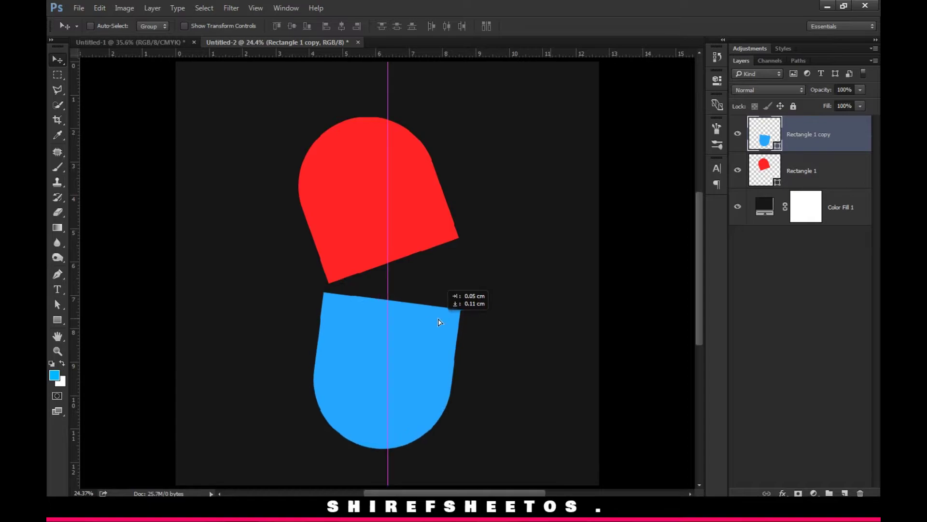
ctrl+click(393, 218)
drag(393, 217, 394, 209)
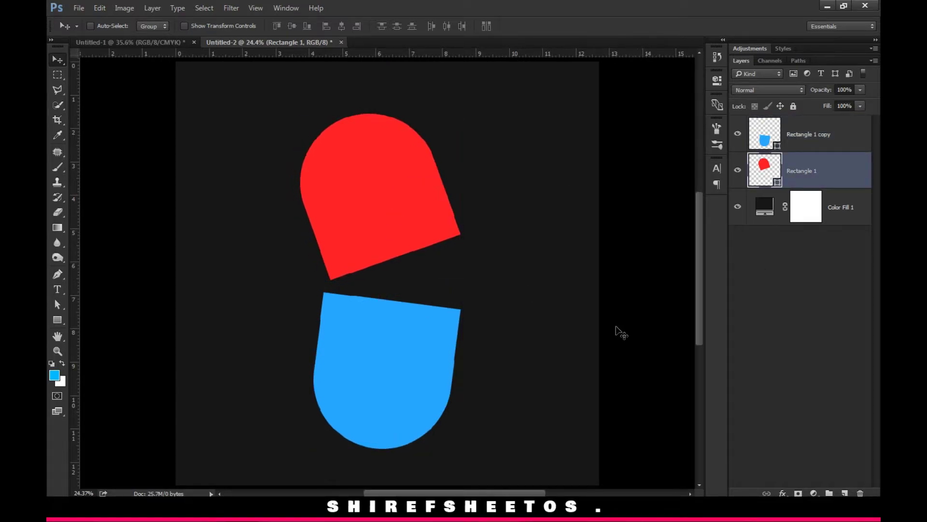
click(787, 255)
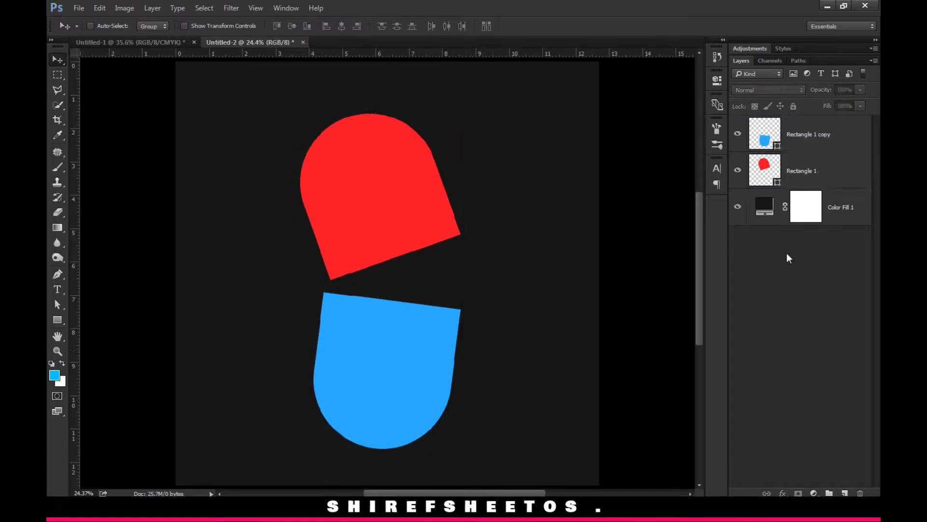
Draw a flat ellipse about 924 × 90 px at the open end of the red half, above its layer
click(814, 172)
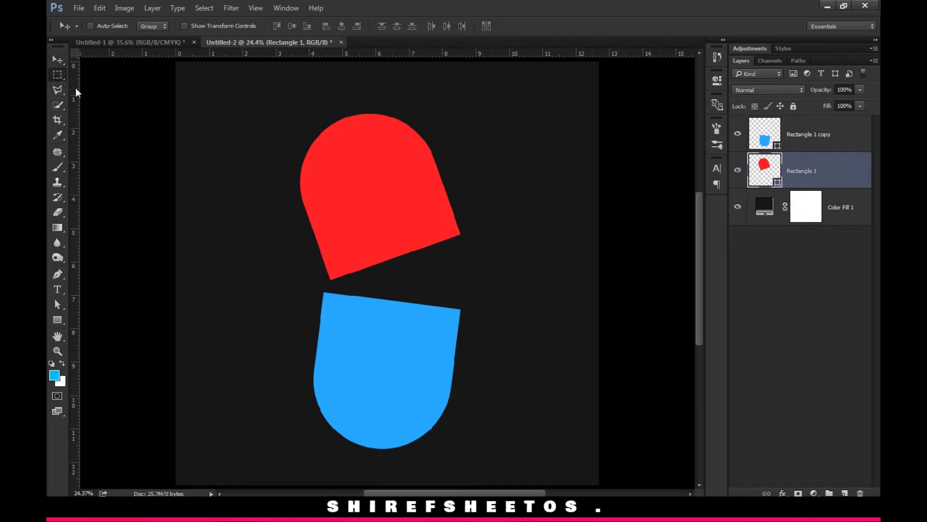
right_click(57, 77)
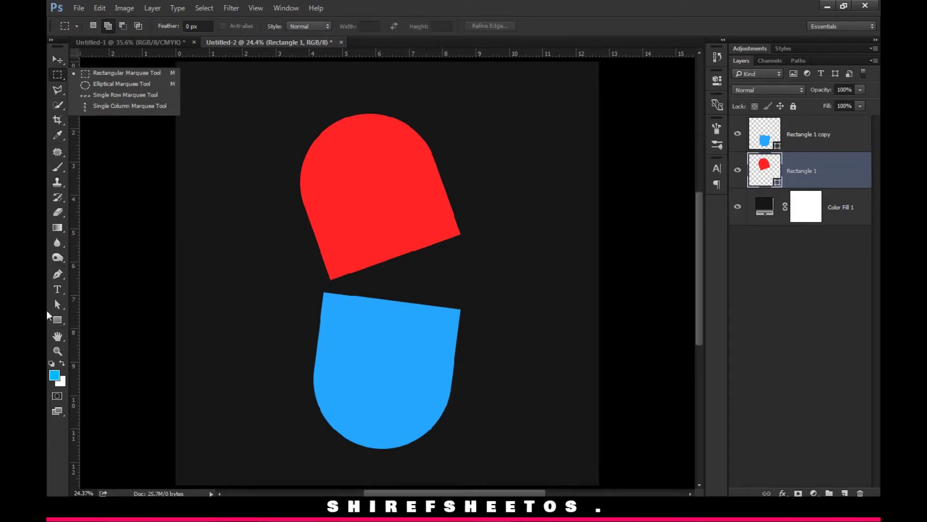
click(57, 319)
right_click(57, 320)
click(92, 341)
key(z)
drag(280, 196, 516, 390)
drag(439, 234, 412, 308)
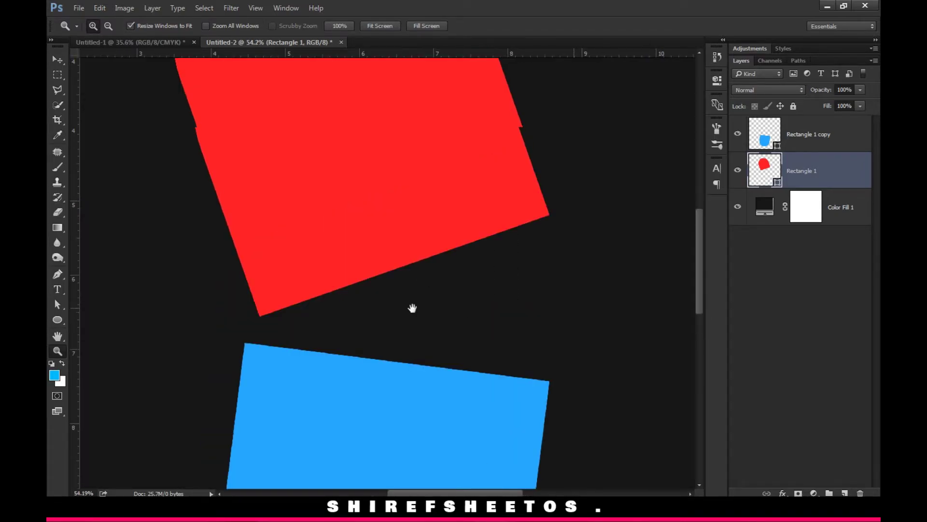
click(57, 320)
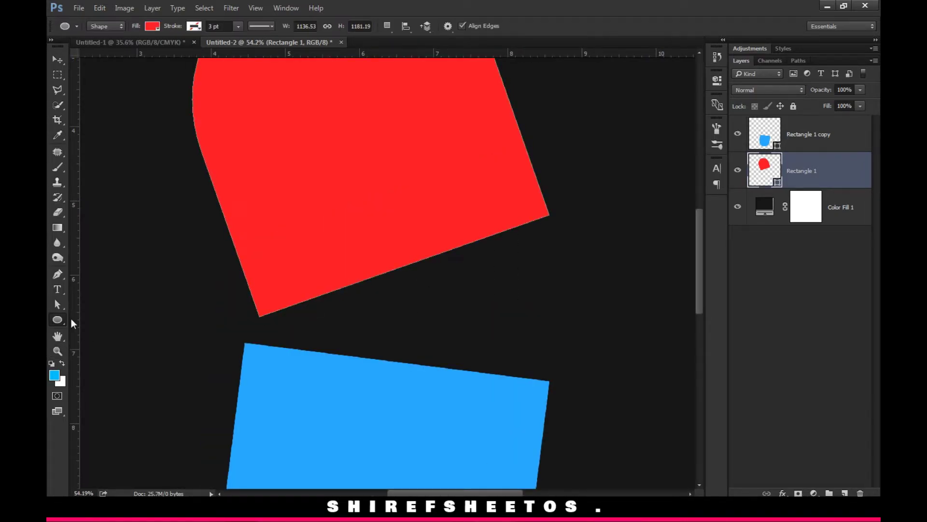
drag(260, 317, 548, 290)
click(717, 80)
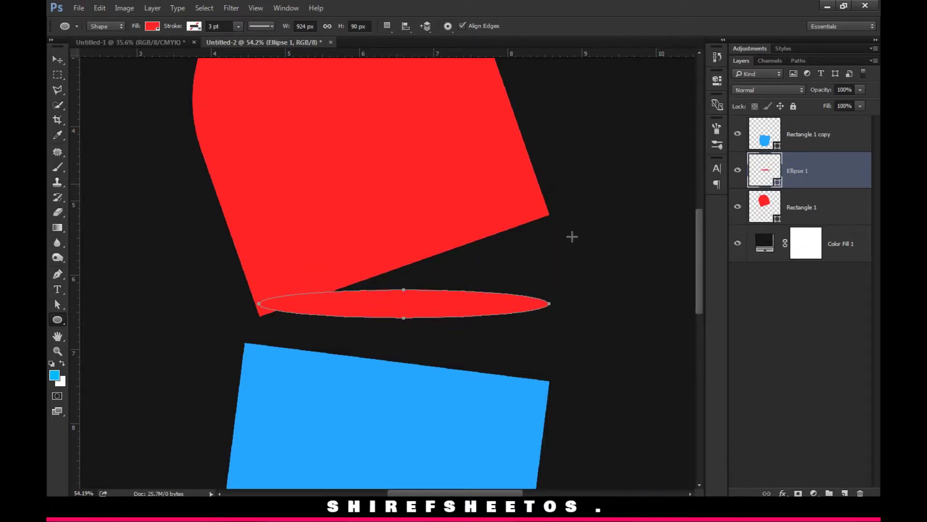
Recolour the ellipse dark red, rotate it about -17.5° and move it onto the red half's open edge
double_click(767, 169)
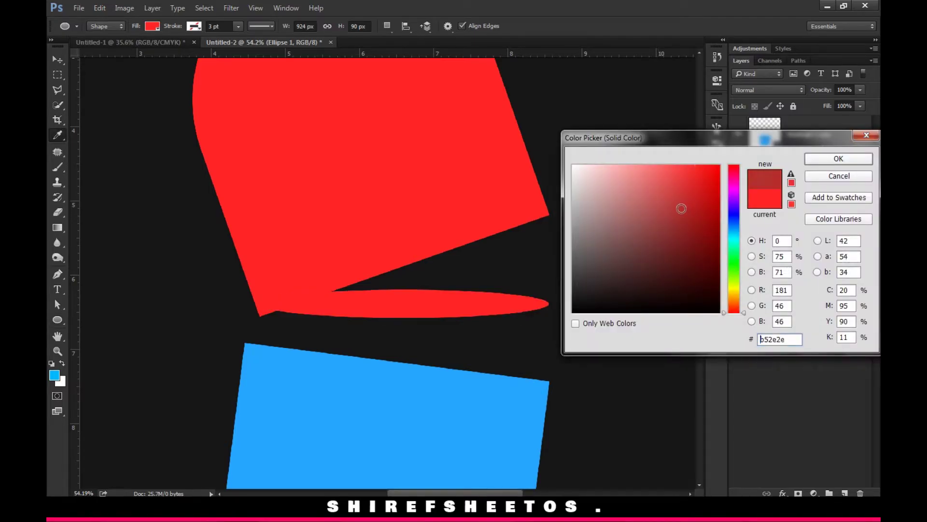
key(Return)
key(ctrl+t)
drag(553, 270, 533, 233)
drag(483, 270, 483, 234)
Nudge the dark red ellipse left and stretch it to span the full width of the red half's open edge
key(Left)
key(Left)
key(Left)
key(Left)
key(Left)
key(Left)
key(Left)
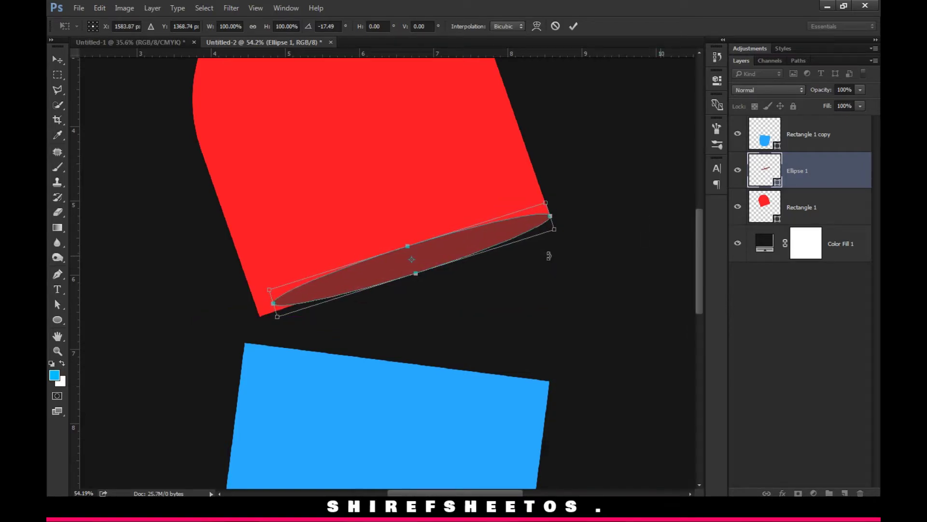
drag(273, 303, 232, 291)
key(Return)
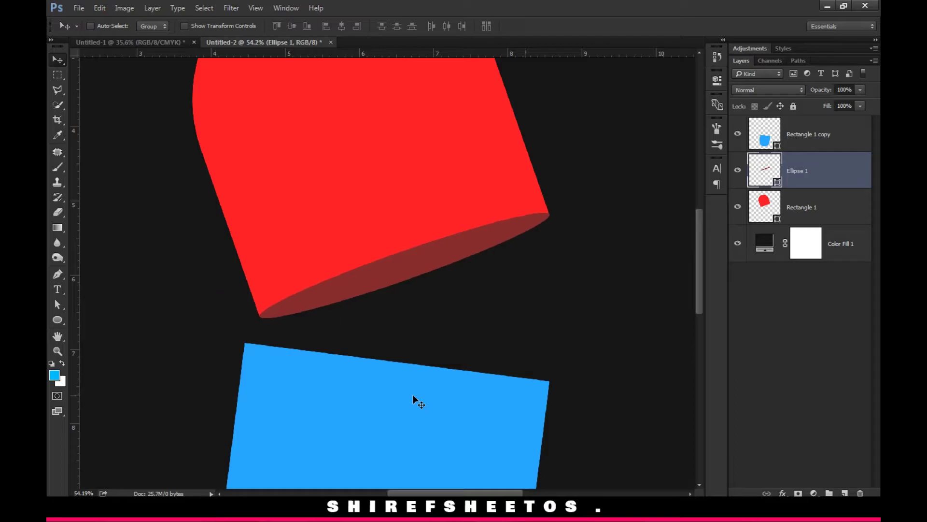
Recolour the dark ellipse at the red half's open end with the red sampled from that half
double_click(766, 171)
click(430, 167)
key(Return)
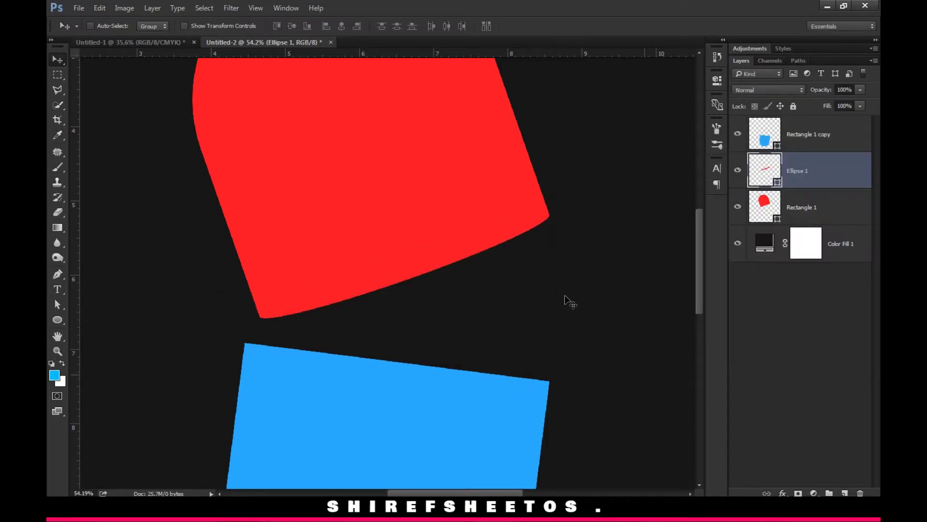
Duplicate the red ellipse and recolour the copy muted blue (4288ba)
key(ctrl+j)
double_click(762, 169)
click(340, 428)
click(669, 205)
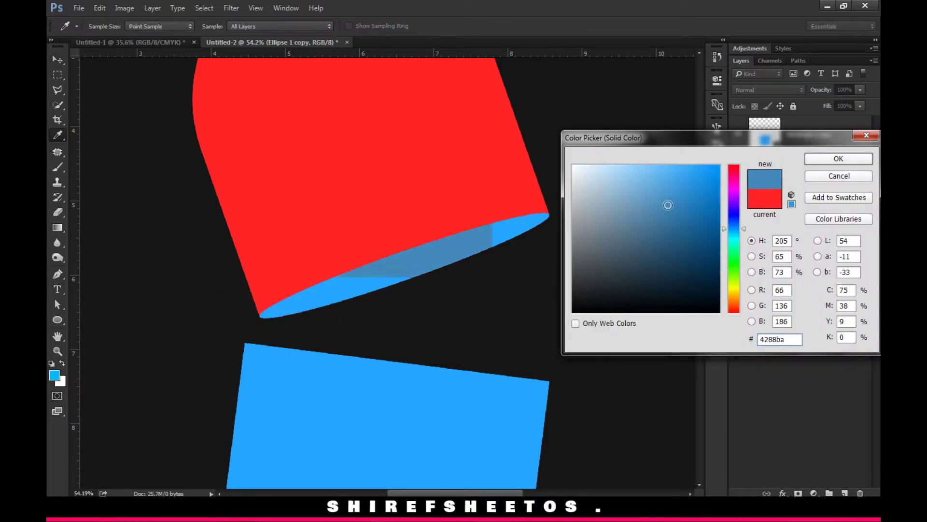
key(Return)
Rotate and move the muted blue ellipse onto the blue half's open edge, fitting it to the edge's full width
key(ctrl+t)
drag(569, 207, 577, 266)
drag(519, 262, 493, 352)
drag(587, 326, 585, 358)
mouse_move(470, 358)
mouse_down()
mouse_move(470, 373)
mouse_move(471, 364)
mouse_up()
drag(594, 337, 579, 320)
key(Return)
key(ctrl+t)
key(Return)
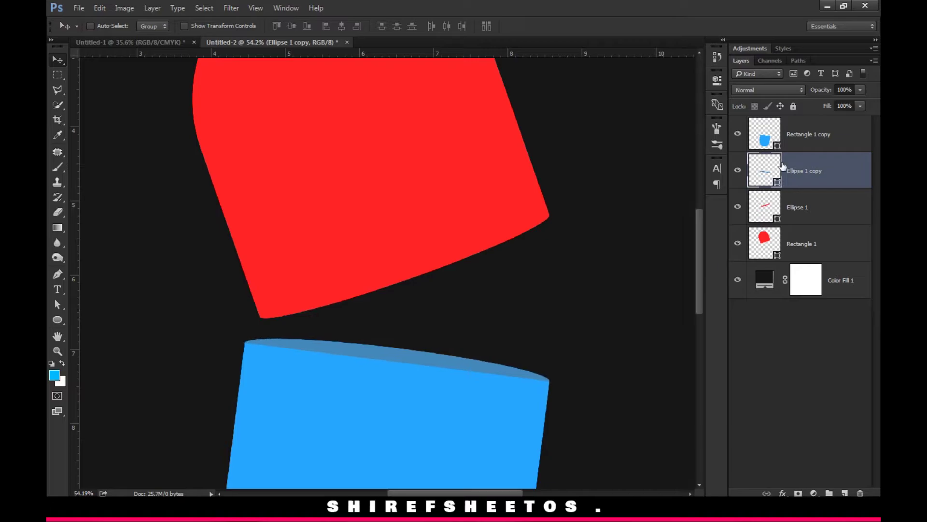
Bring the muted blue ellipse above the blue half's layer and recolour it with the blue sampled from that half
drag(782, 164, 777, 126)
double_click(764, 132)
click(402, 444)
key(Return)
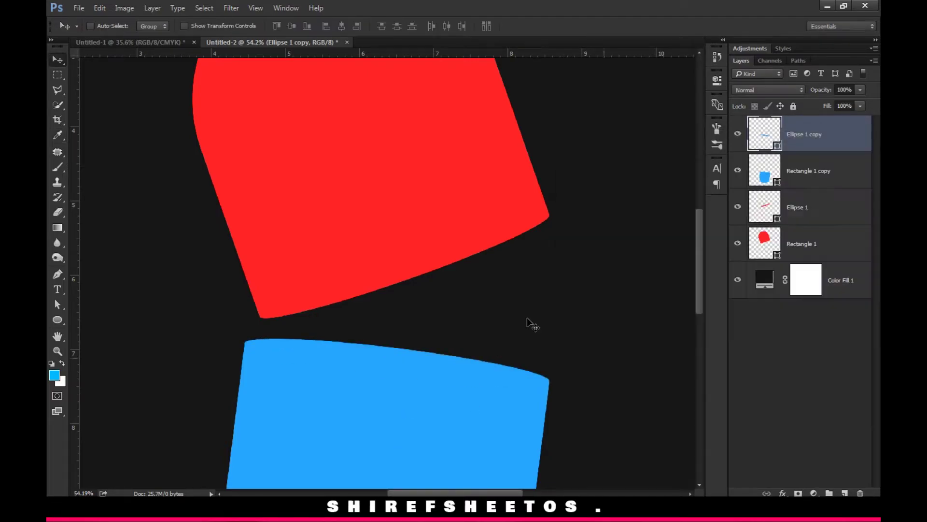
Add a new empty layer directly above the red half's layer
key(ctrl+0)
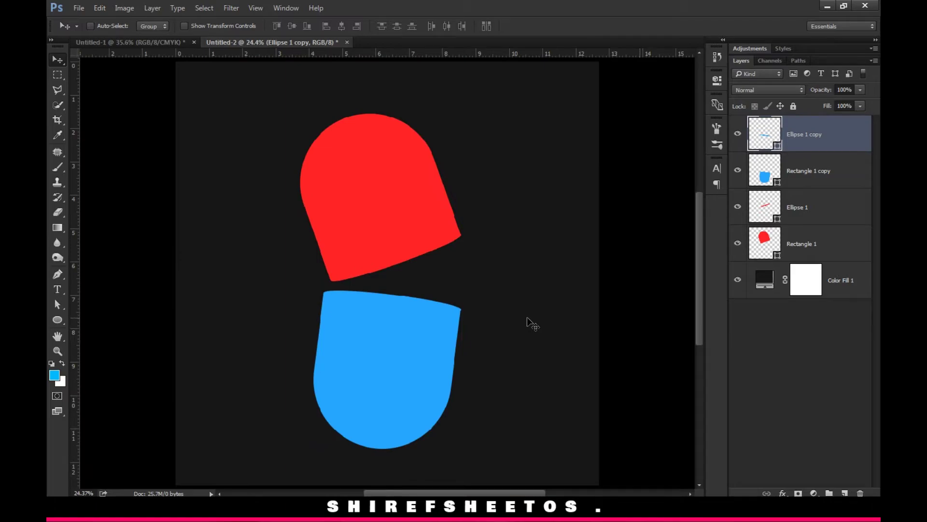
key(ctrl+plus)
click(777, 233)
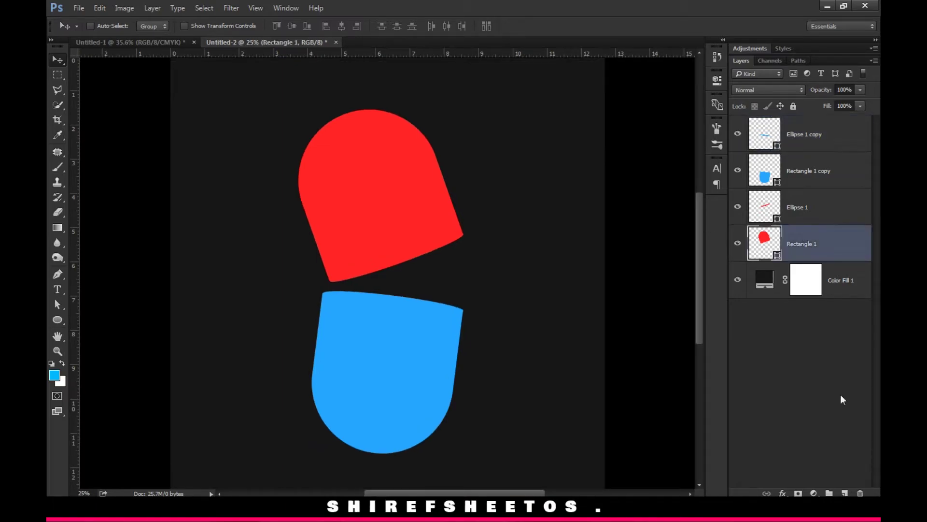
click(845, 491)
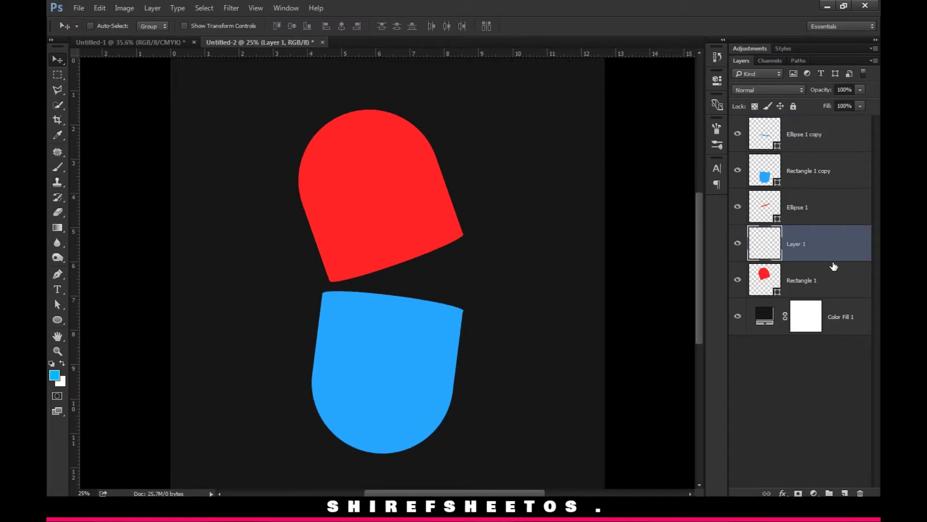
Rename the red half's layer "red 1" and the red ellipse's layer "red 2"
double_click(800, 243)
double_click(815, 280)
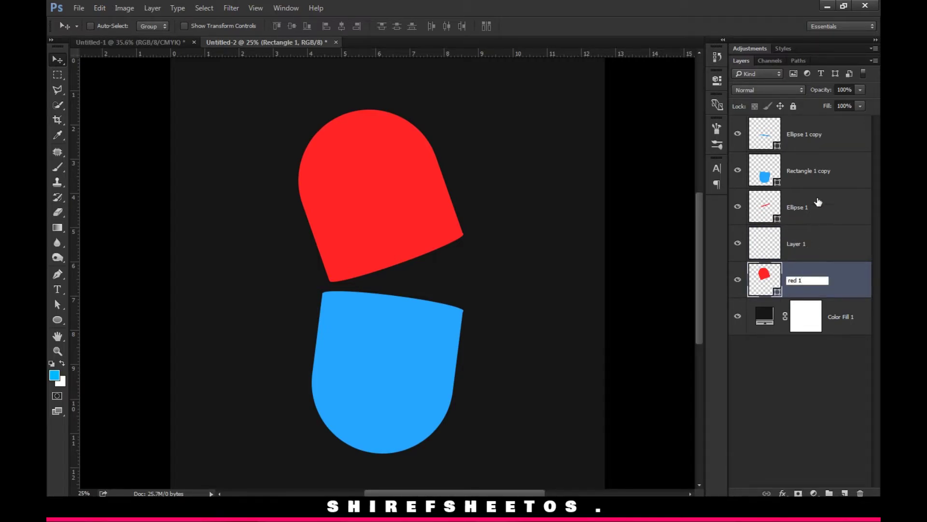
double_click(800, 207)
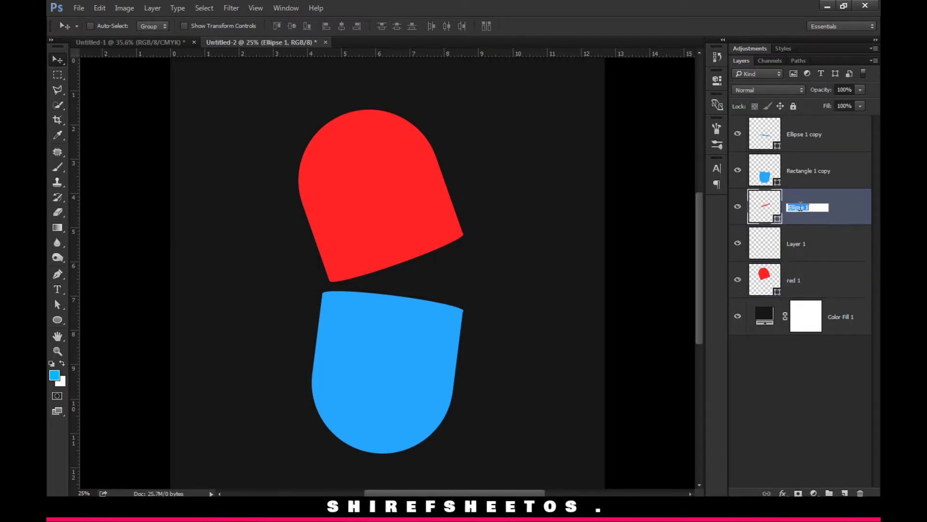
Rename the blue half's layer "blue 1" and the blue ellipse's layer "blue 2"
click(803, 169)
double_click(803, 170)
text(blue 1)
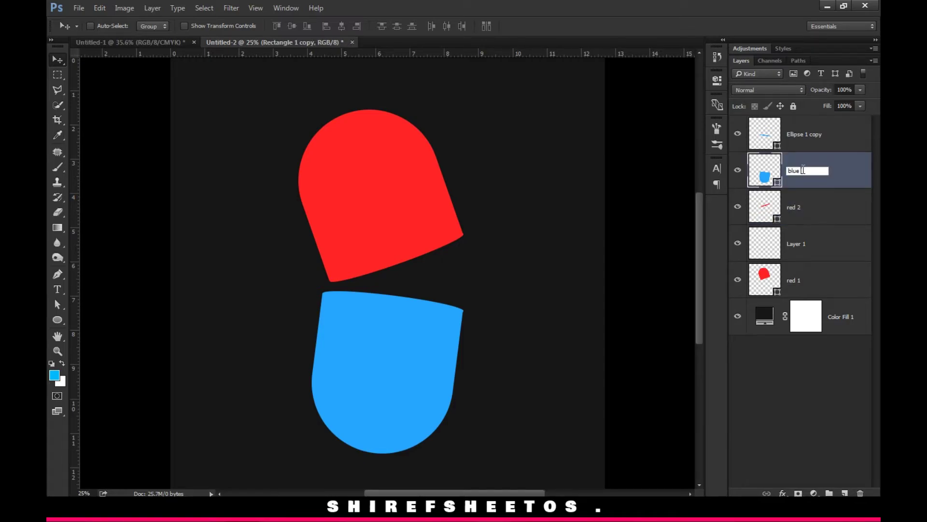
double_click(809, 134)
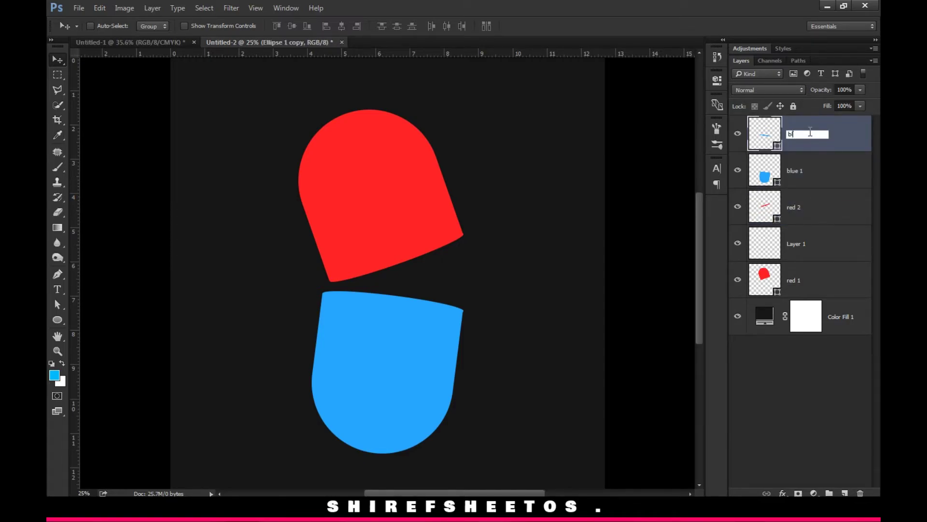
text(blue 2)
key(Return)
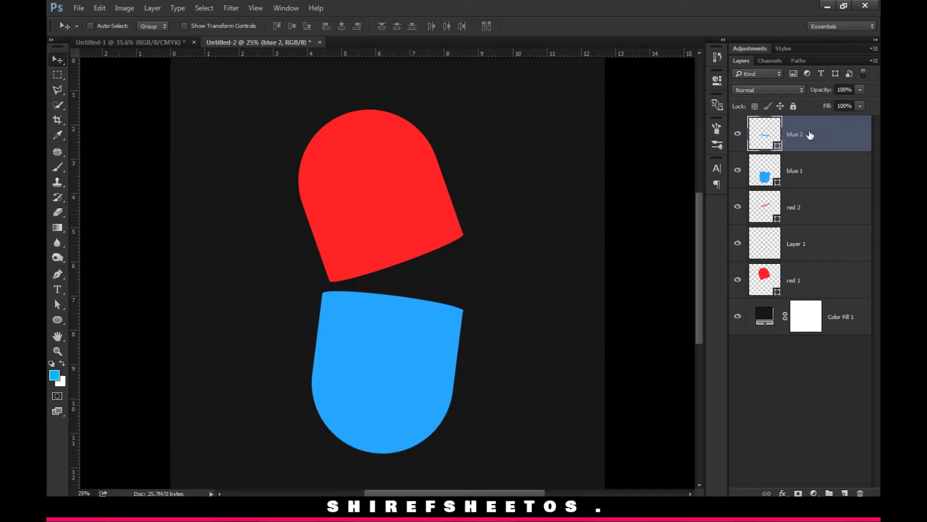
Rename the empty layer "shadow" and clip it to the red 1 layer
double_click(795, 245)
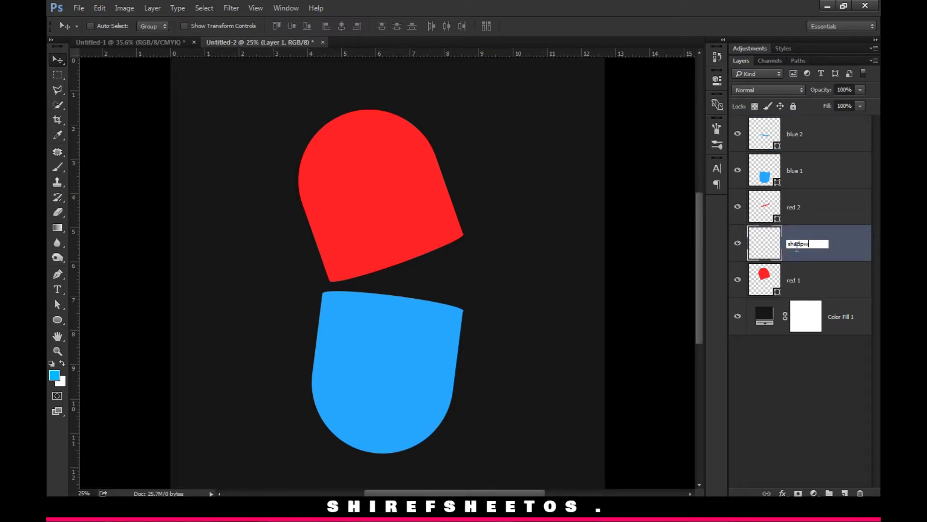
key(Return)
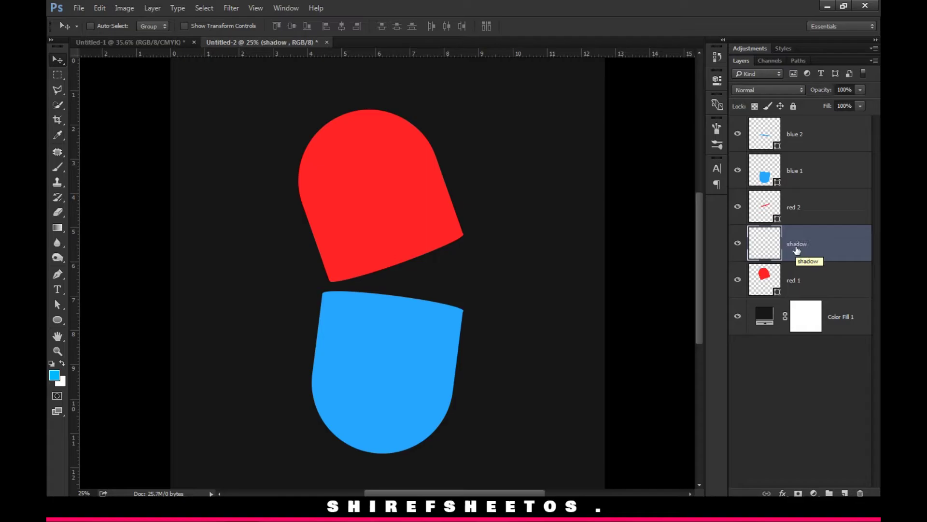
key(alt)
right_click(815, 247)
click(681, 259)
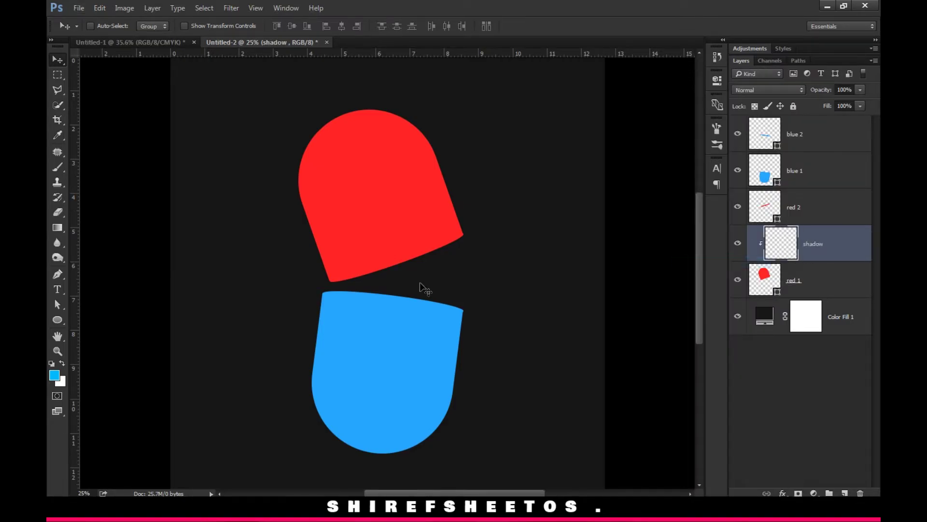
Set the foreground colour to black (000000)
click(55, 376)
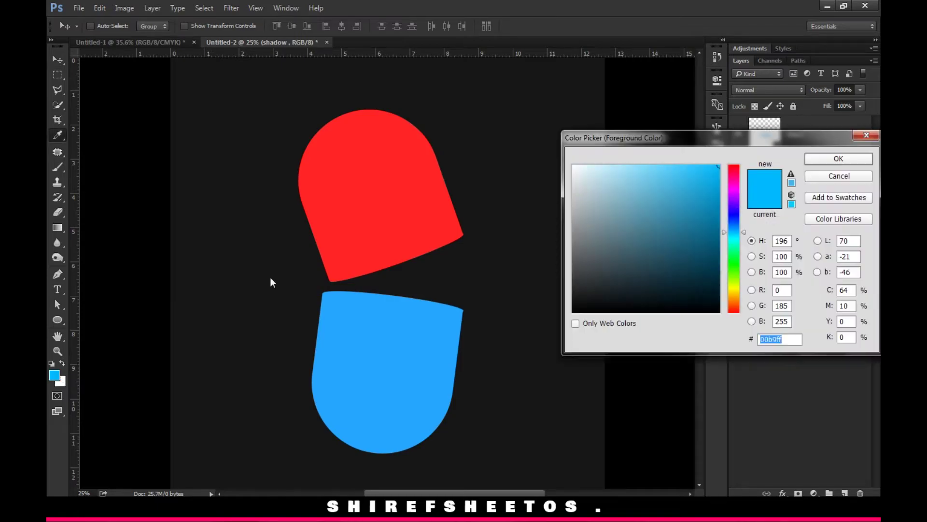
click(313, 167)
click(441, 188)
click(532, 362)
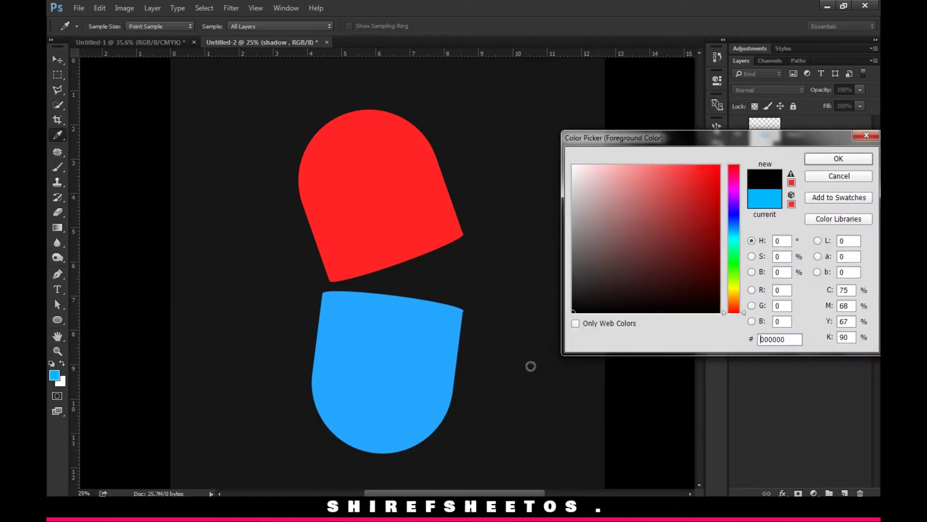
key(Return)
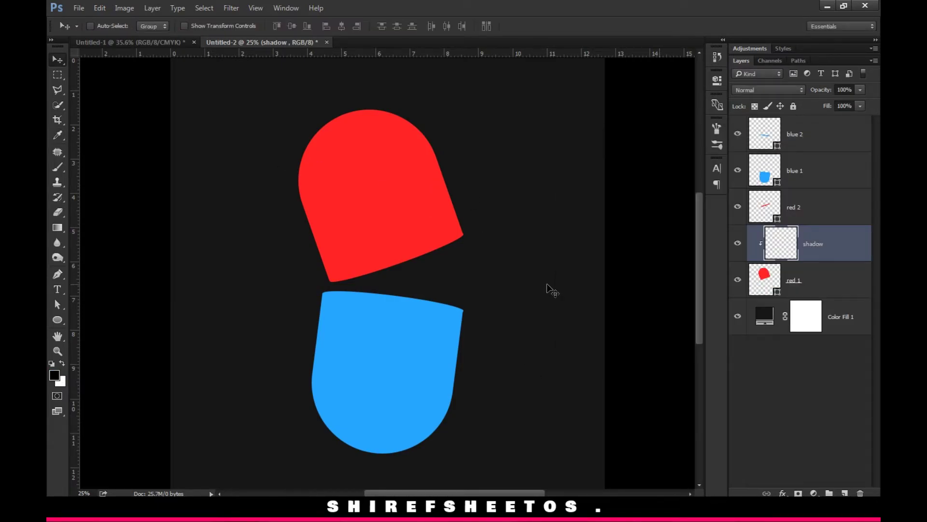
Set up a 713 px brush with 67% opacity and 14% flow
key(b)
mouse_move(290, 186)
mouse_down()
mouse_move(329, 182)
mouse_move(329, 191)
mouse_move(334, 169)
mouse_up()
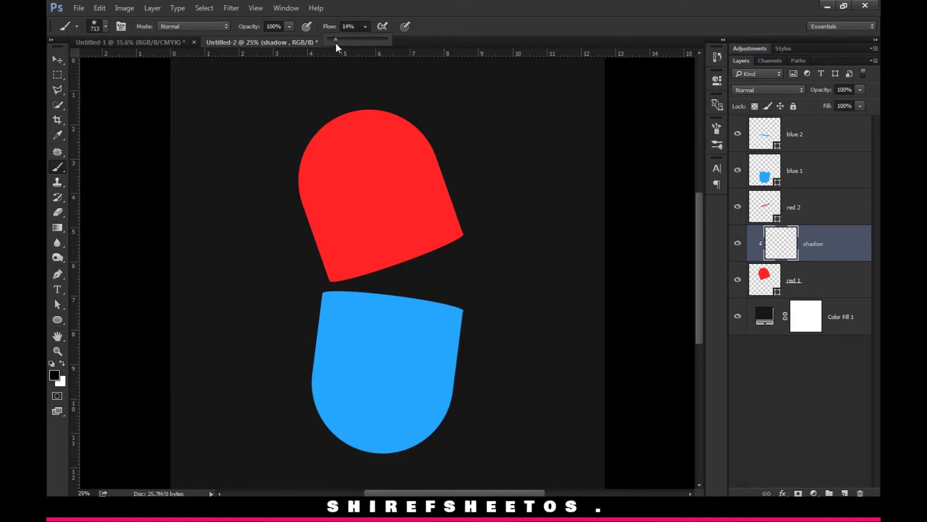
click(287, 26)
drag(271, 39, 270, 39)
click(375, 23)
Paint soft black shading down the left side of the red half on the shadow layer
mouse_move(413, 132)
mouse_down()
mouse_move(399, 171)
mouse_move(386, 168)
mouse_move(353, 190)
mouse_move(331, 232)
mouse_move(336, 341)
mouse_up()
mouse_move(342, 155)
mouse_down()
mouse_move(310, 305)
mouse_move(342, 353)
mouse_move(390, 353)
mouse_move(409, 259)
mouse_move(433, 248)
mouse_move(465, 331)
mouse_up()
key(ctrl+z)
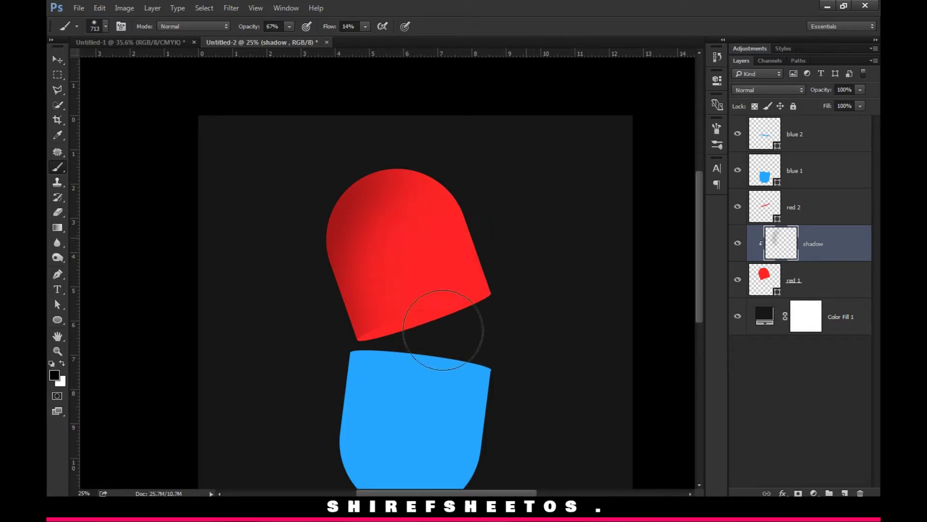
Paint a soft shadow down the lower middle of the red half, undoing the strokes that darken it too much
drag(418, 249, 451, 339)
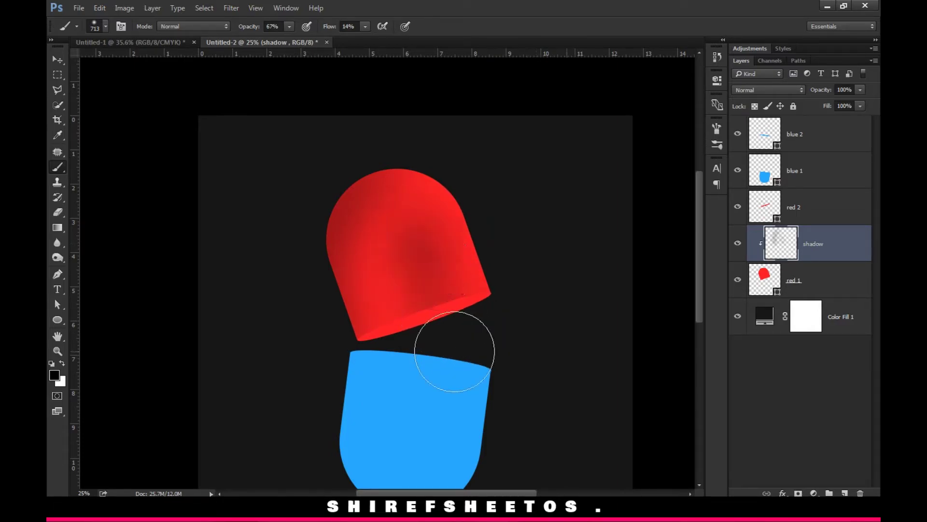
key(ctrl+alt+z)
key(ctrl+alt+z)
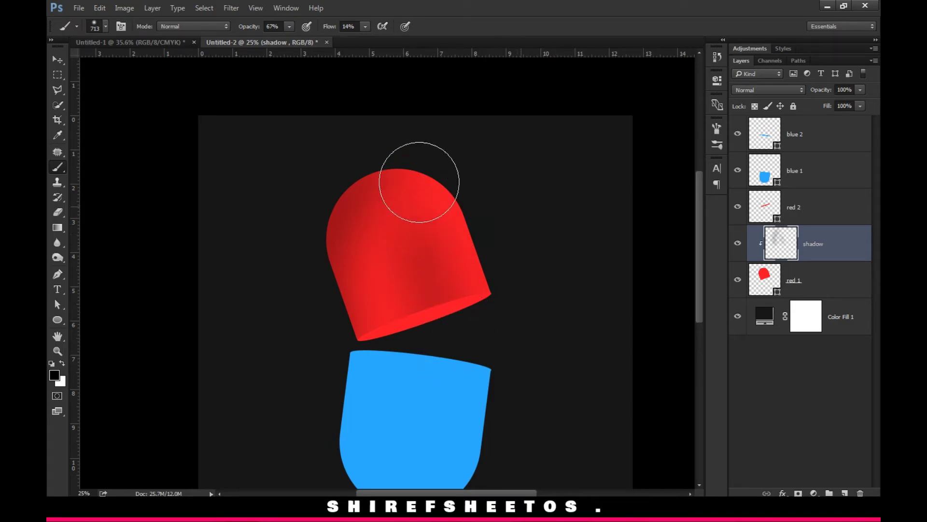
drag(309, 192, 327, 381)
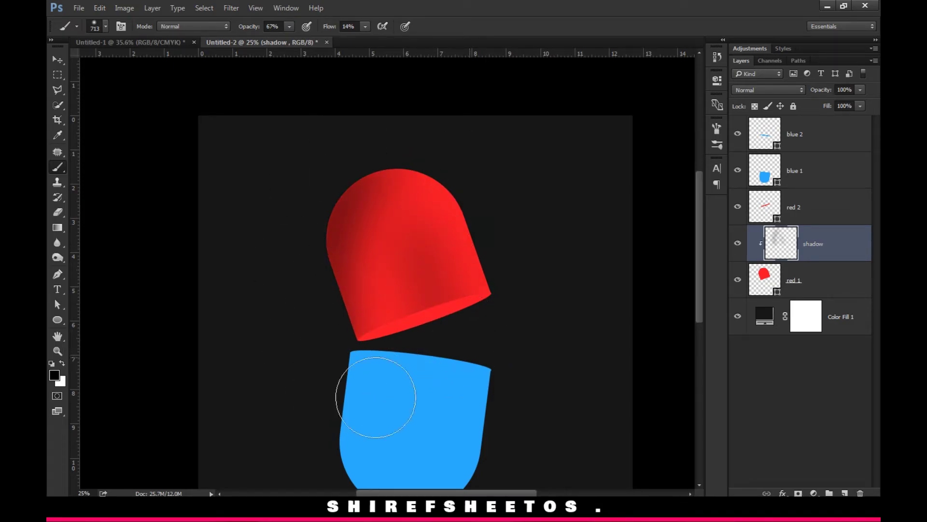
key(ctrl+alt+z)
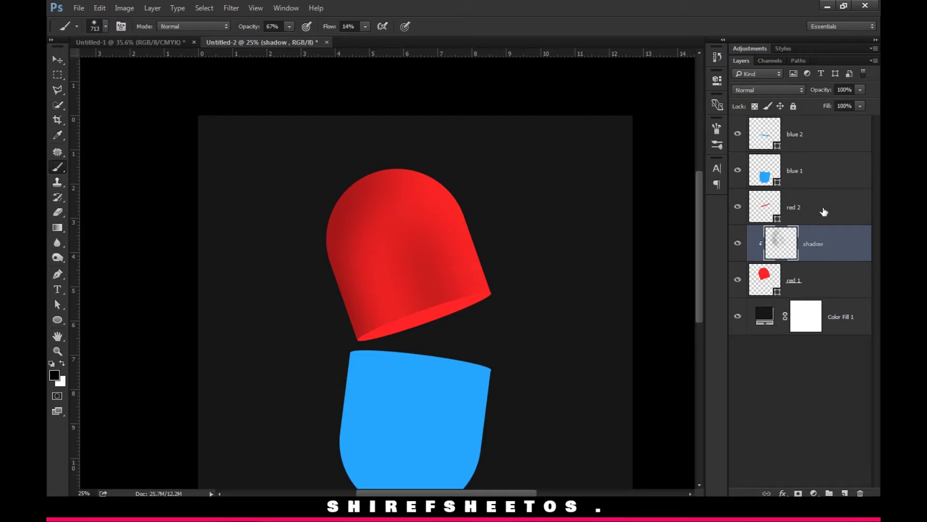
Set the foreground colour to light pink (ff9999) and brush a highlight along the red half's right side
click(54, 375)
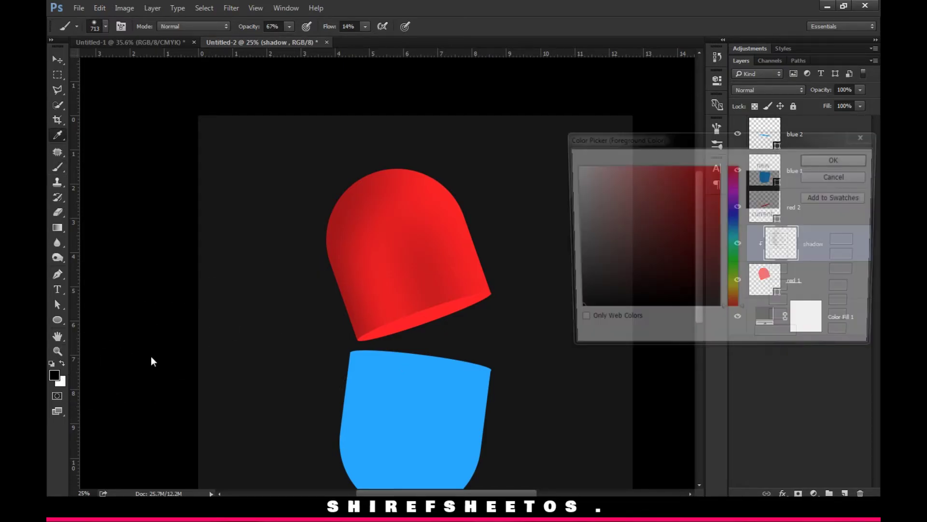
click(447, 307)
drag(698, 165, 632, 158)
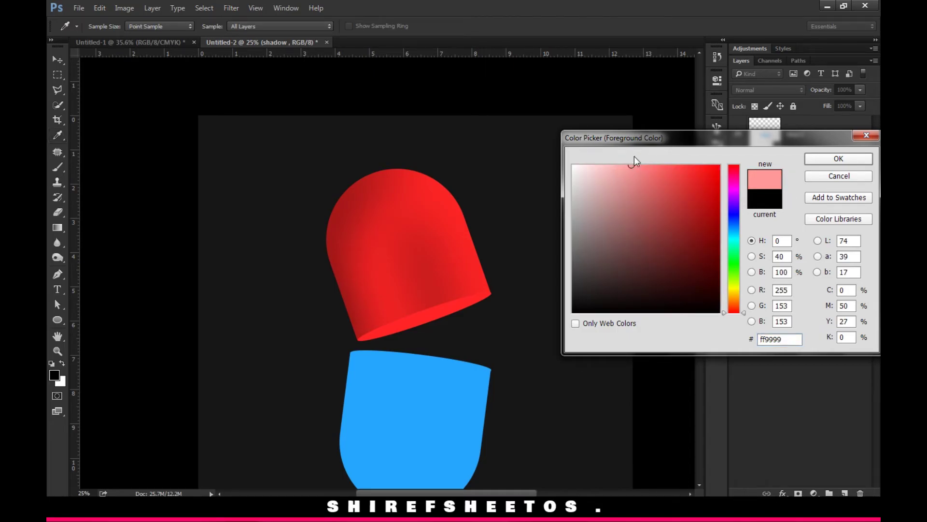
key(Return)
key(b)
mouse_move(492, 213)
mouse_down()
mouse_move(504, 254)
mouse_move(453, 149)
mouse_move(511, 227)
mouse_move(452, 164)
mouse_move(547, 306)
mouse_up()
Brush a narrow, very pale pink highlight onto the red half's lower left-centre with a 393 px brush
click(54, 375)
click(577, 161)
key(Return)
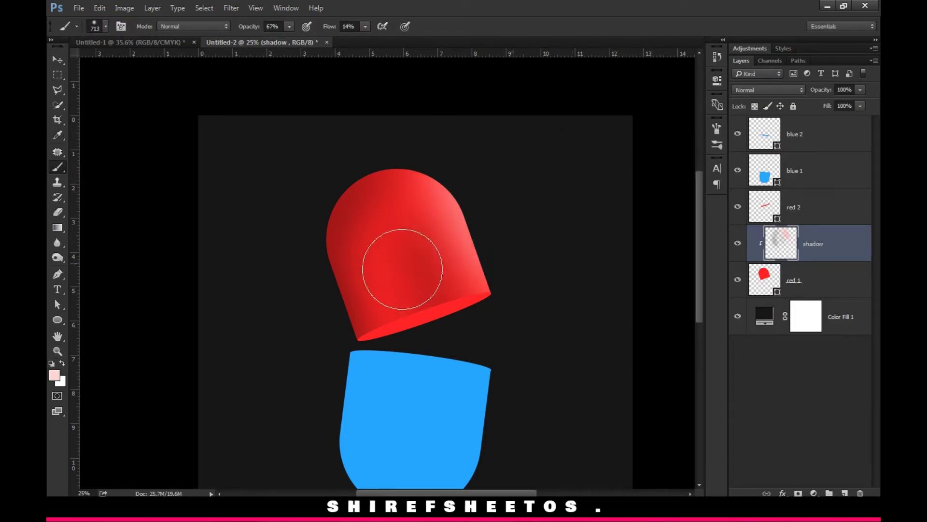
drag(385, 273, 382, 274)
drag(379, 256, 428, 403)
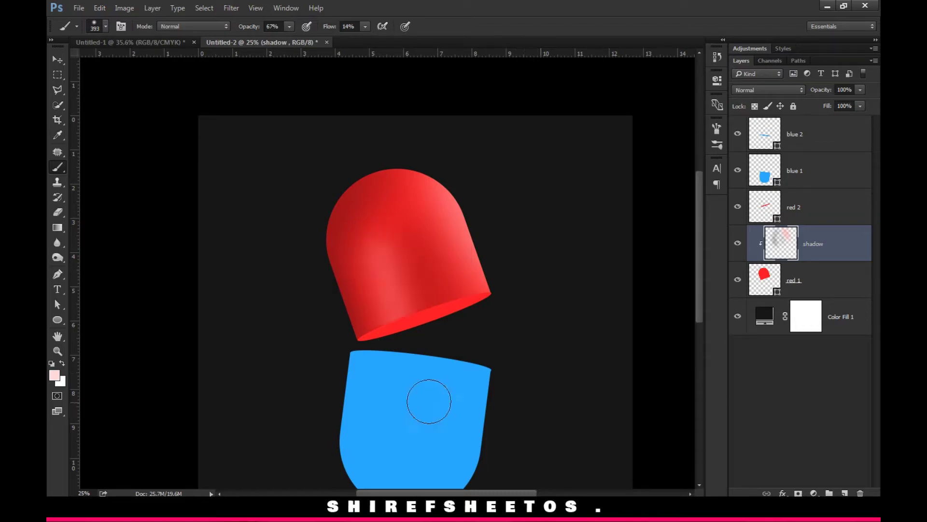
key(ctrl+z)
drag(383, 288, 433, 410)
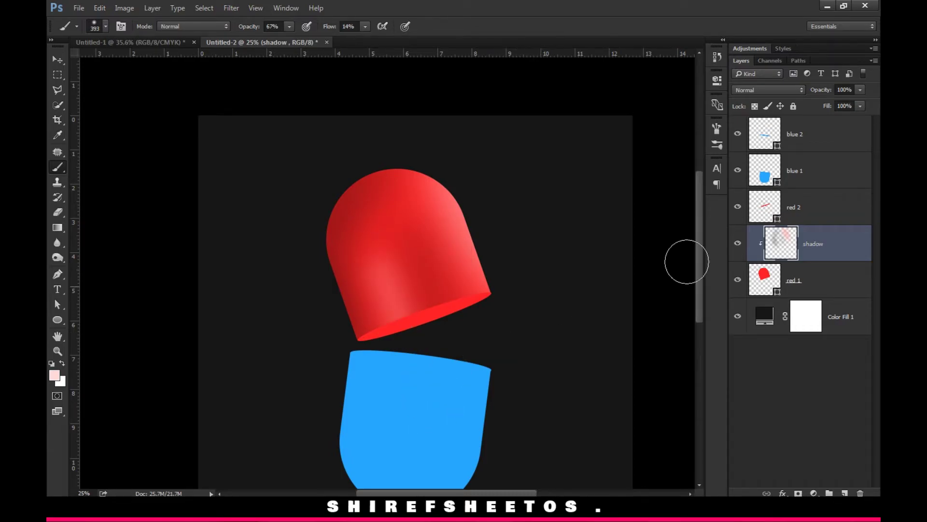
Add a new layer above the red ellipse's layer and clip it to red 2
click(744, 220)
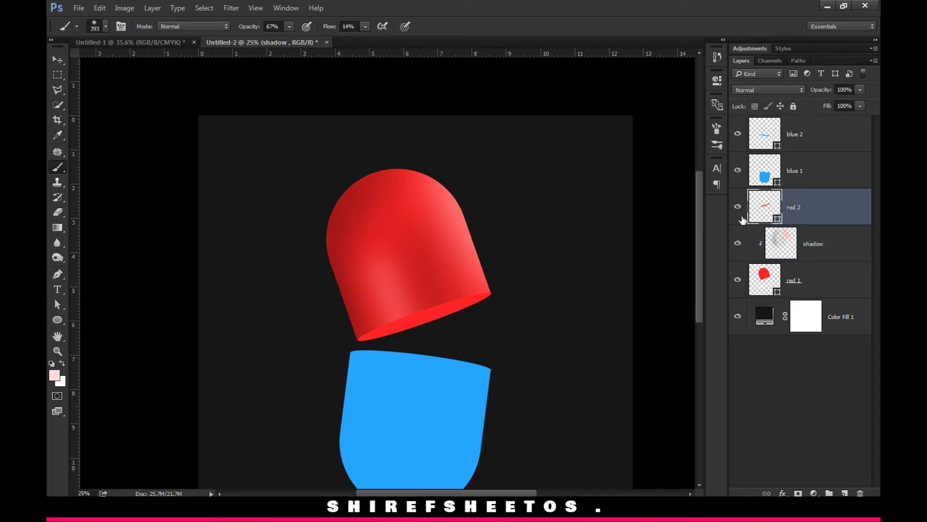
click(844, 492)
right_click(842, 212)
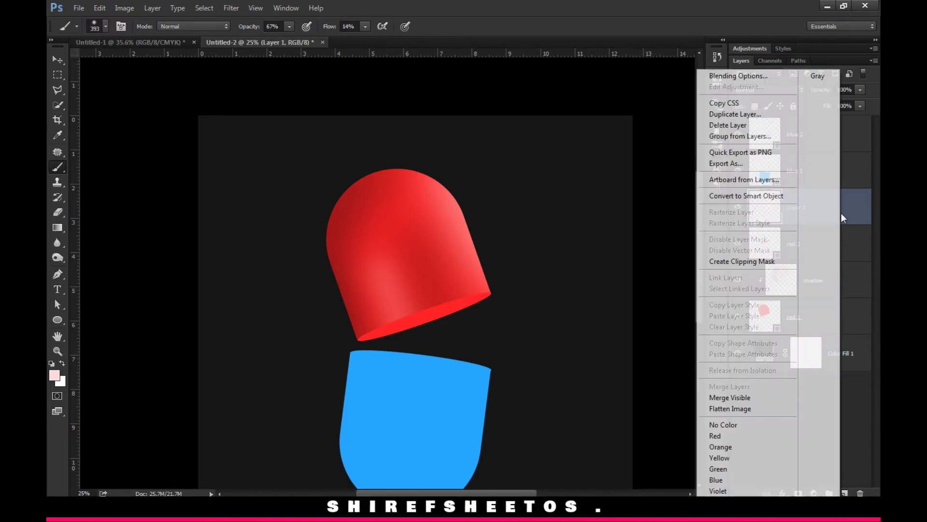
click(742, 262)
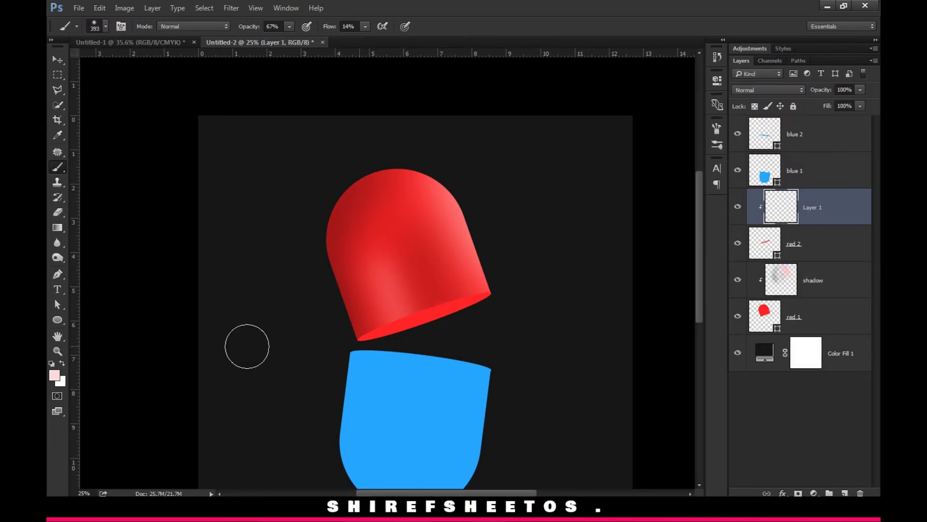
Set the foreground colour to black (000000) and brush a soft shadow along the upper edge and ends of the red half's opening
click(54, 379)
drag(574, 264, 554, 330)
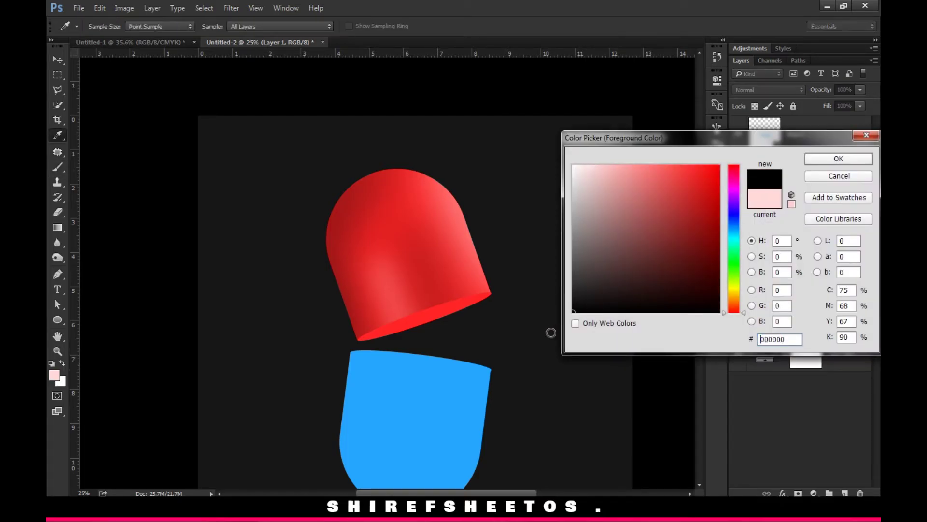
key(Return)
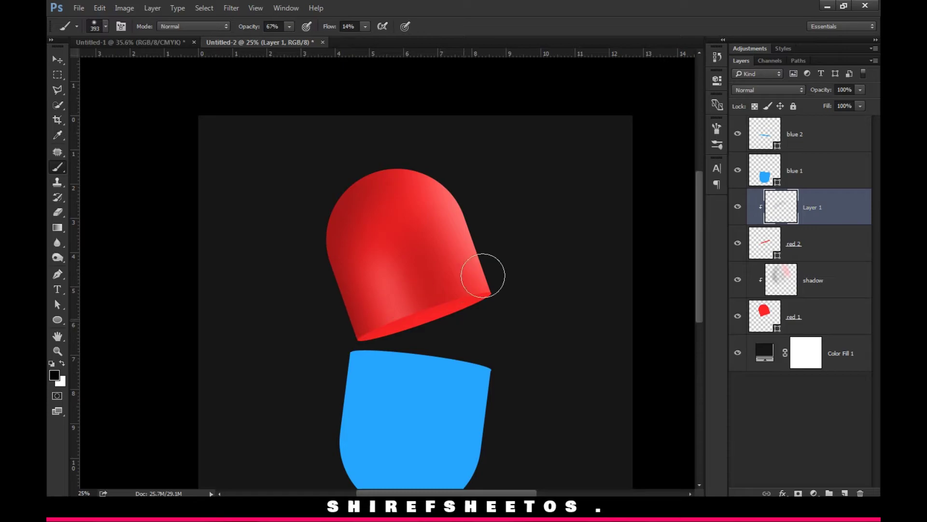
key(ctrl+plus)
key(ctrl+plus)
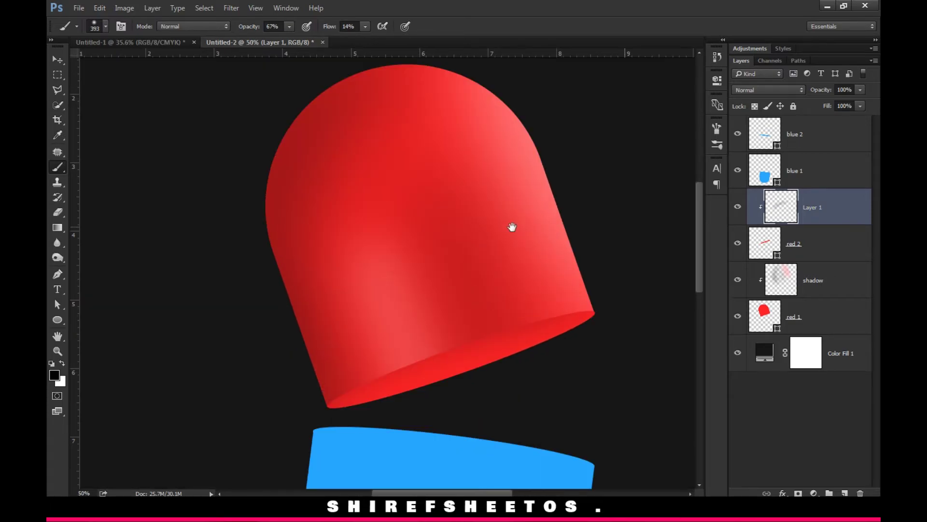
drag(260, 301, 239, 316)
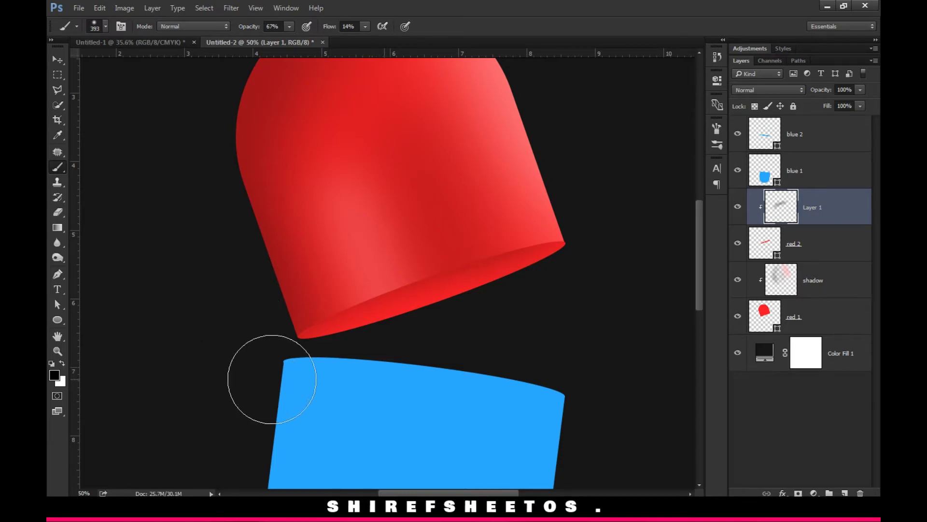
drag(573, 303, 598, 243)
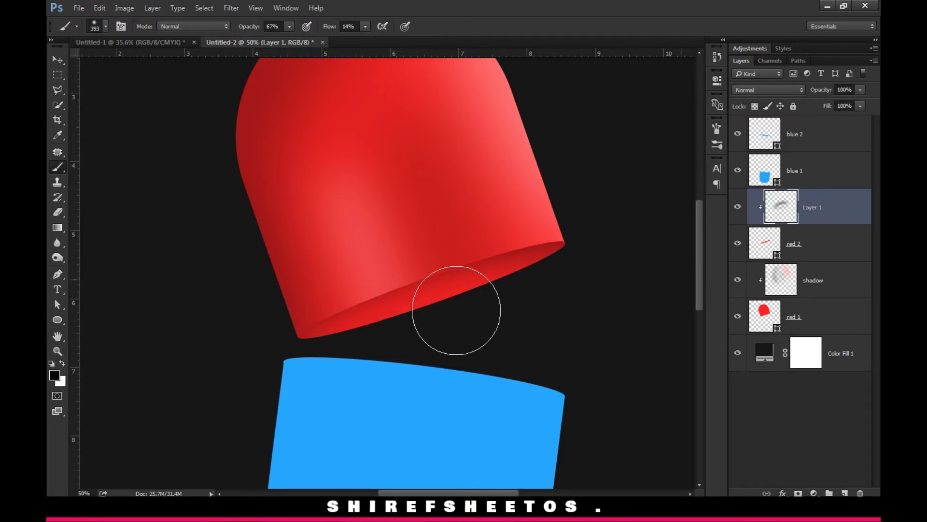
Set the foreground colour to light pink and brush a highlight along the lower edge of the red half's opening
click(54, 376)
click(614, 165)
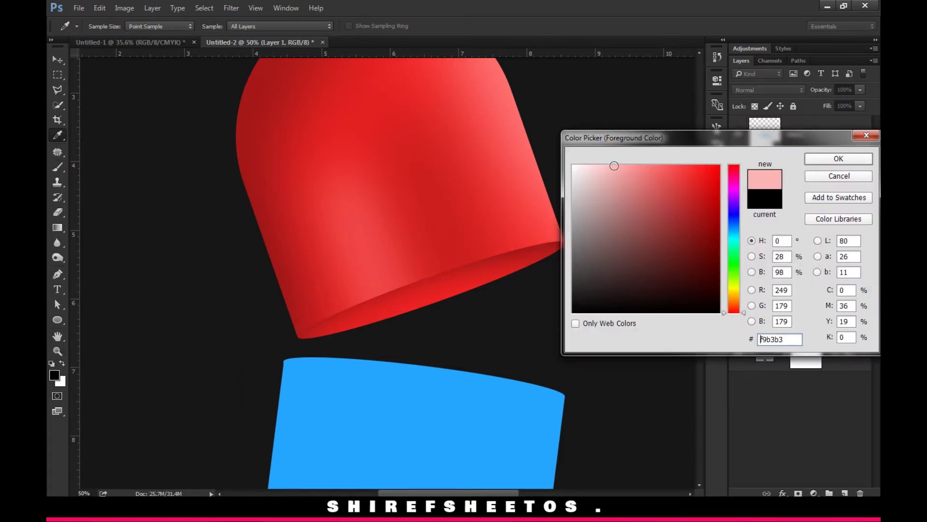
key(Return)
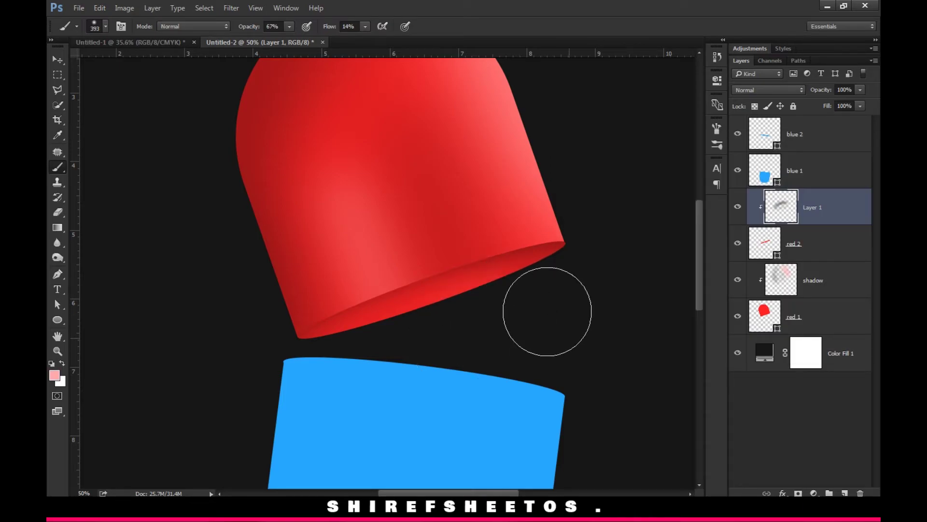
mouse_move(323, 381)
mouse_down()
mouse_move(558, 315)
mouse_move(408, 351)
mouse_move(556, 309)
mouse_move(362, 374)
mouse_up()
drag(602, 262, 598, 240)
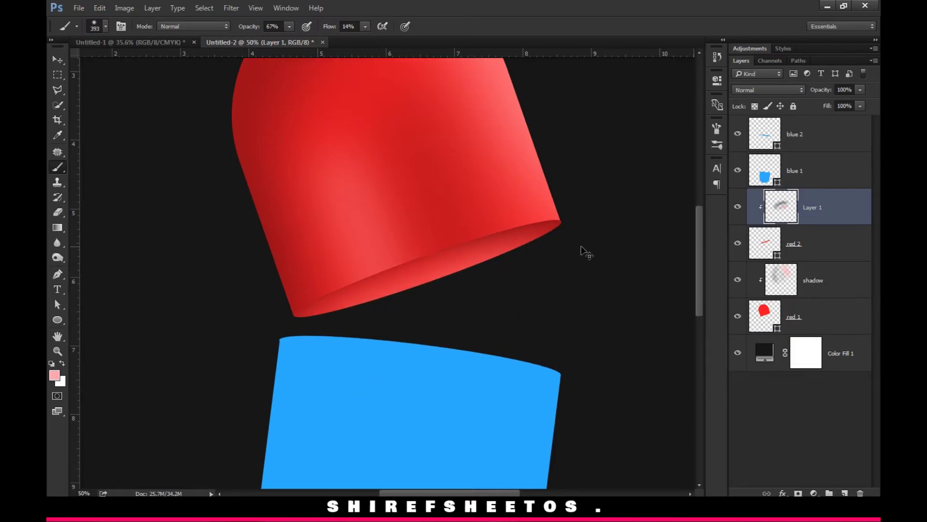
Set the foreground colour back to black (000000) and deepen the shadow along the upper edge of the red half's opening
key(ctrl+minus)
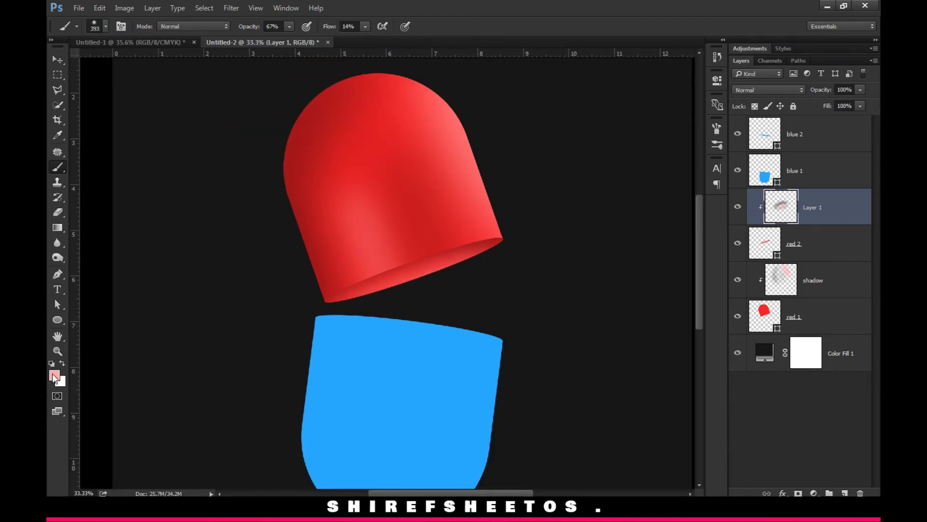
click(54, 376)
text(000000)
key(Return)
drag(483, 228, 288, 282)
drag(548, 288, 553, 172)
Add a new layer above blue 1 and clip it to blue 1
click(827, 168)
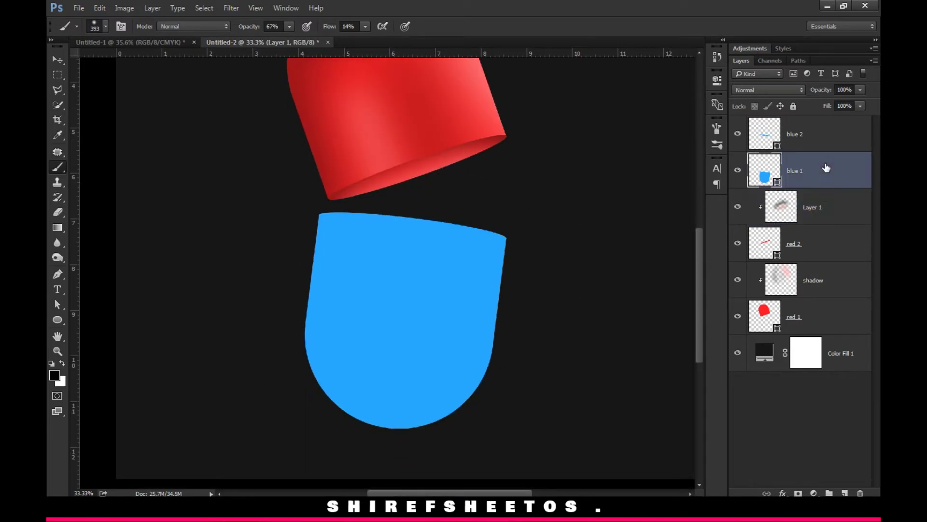
click(844, 492)
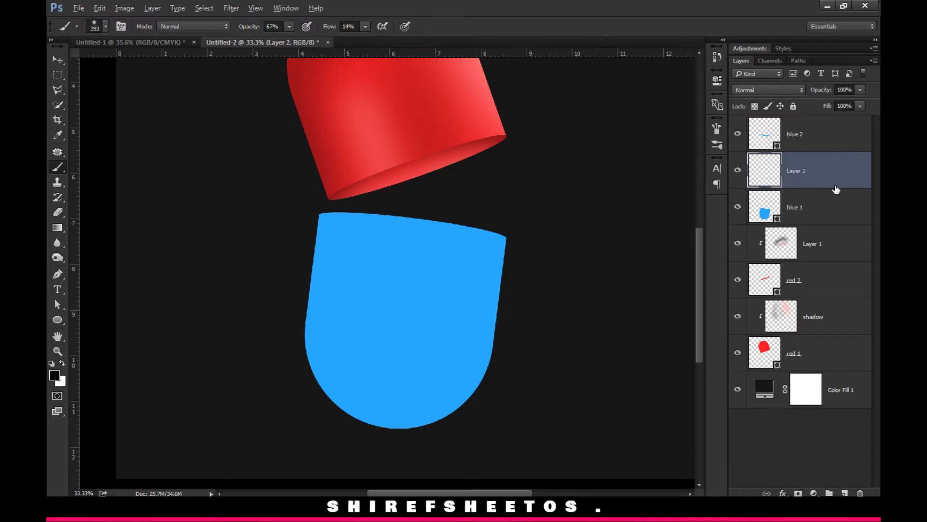
alt+click(835, 184)
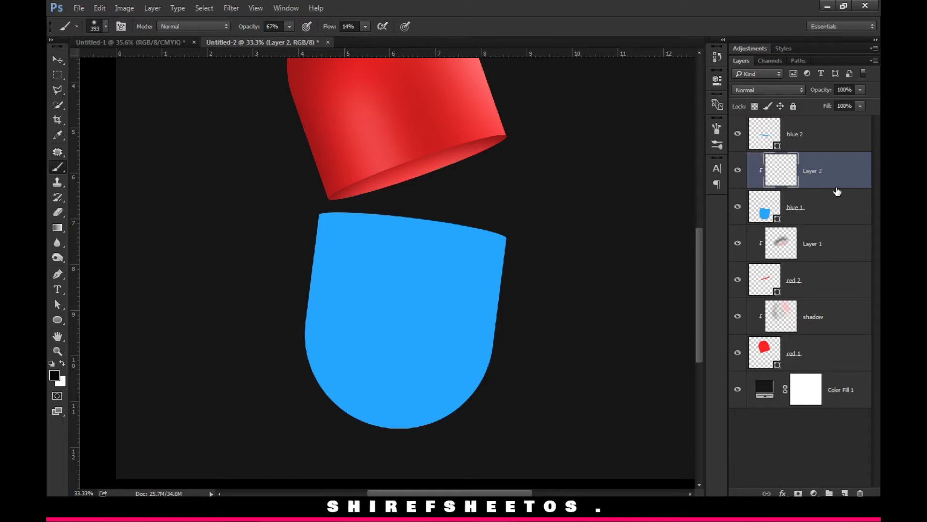
Paint a black shadow along the blue half's left side and rounded bottom with a 669 px brush, undoing the first stroke
click(55, 374)
click(441, 281)
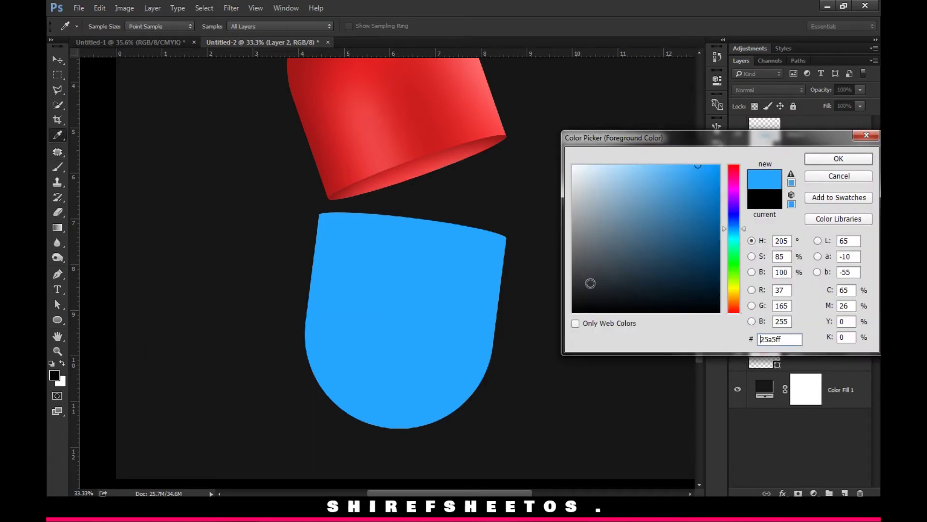
drag(590, 284, 562, 329)
key(Return)
mouse_move(399, 272)
mouse_down()
mouse_move(435, 288)
mouse_move(446, 213)
mouse_up()
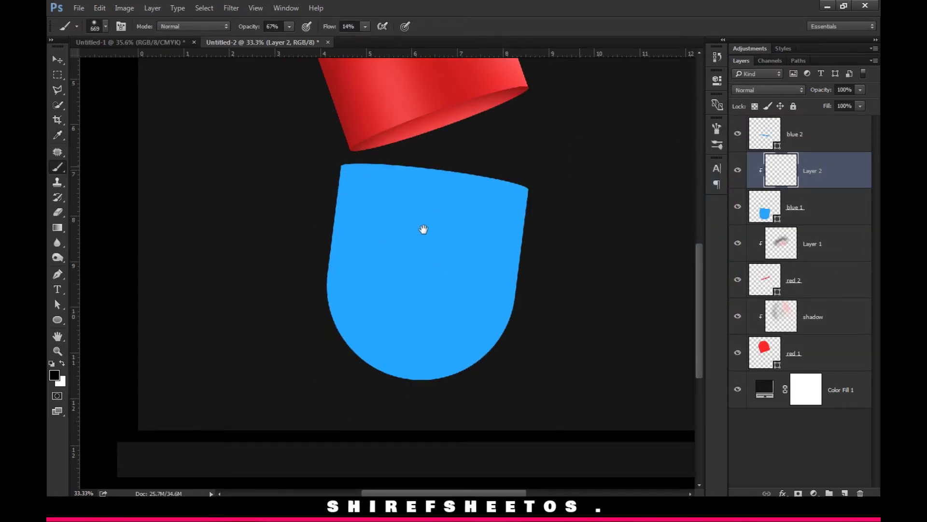
mouse_move(325, 180)
mouse_down()
mouse_move(307, 248)
mouse_move(324, 363)
mouse_move(366, 389)
mouse_up()
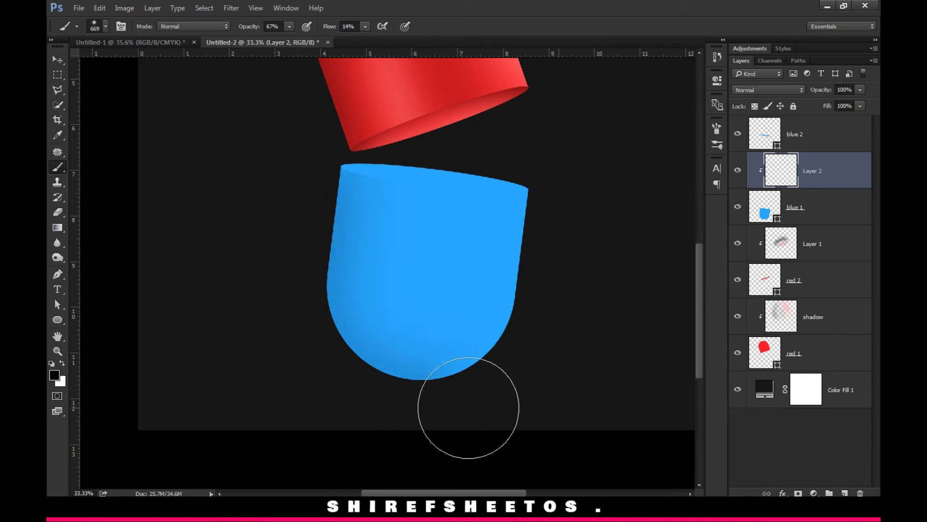
key(ctrl+z)
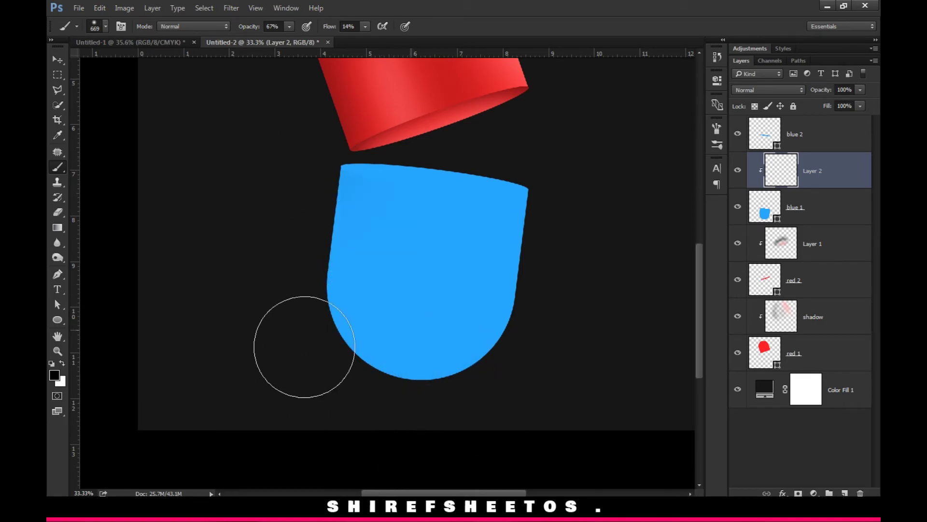
mouse_move(460, 399)
mouse_down()
mouse_move(419, 393)
mouse_move(298, 256)
mouse_move(306, 145)
mouse_up()
mouse_move(294, 290)
mouse_down()
mouse_move(332, 372)
mouse_move(374, 406)
mouse_up()
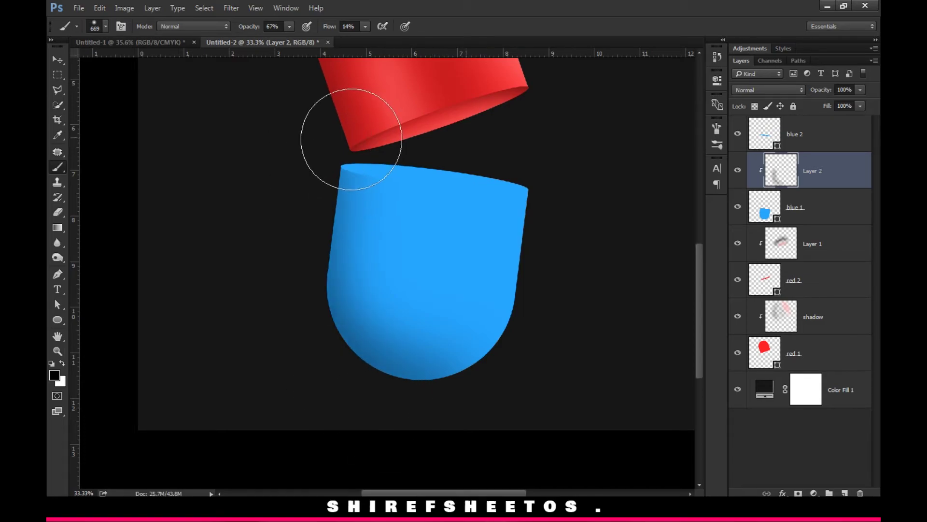
Brush a soft black shadow beneath the blue half's rim and down its upper middle
drag(380, 123, 565, 139)
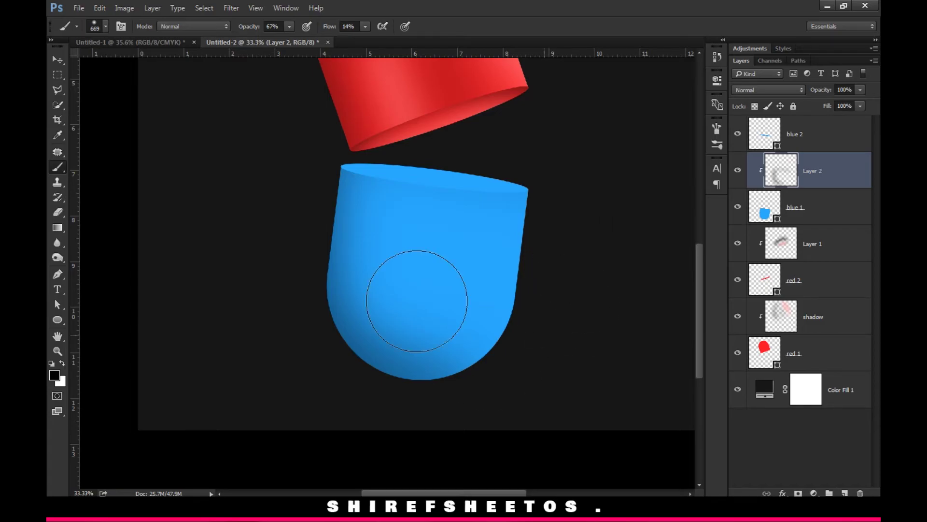
mouse_move(433, 205)
mouse_down()
mouse_move(411, 286)
mouse_move(427, 271)
mouse_up()
key(space)
drag(524, 244, 523, 245)
Set the foreground colour to light blue (96d4ff) and brush a highlight along the blue half's right side
click(54, 374)
mouse_move(637, 173)
mouse_down()
mouse_move(633, 154)
mouse_move(641, 156)
mouse_up()
key(Return)
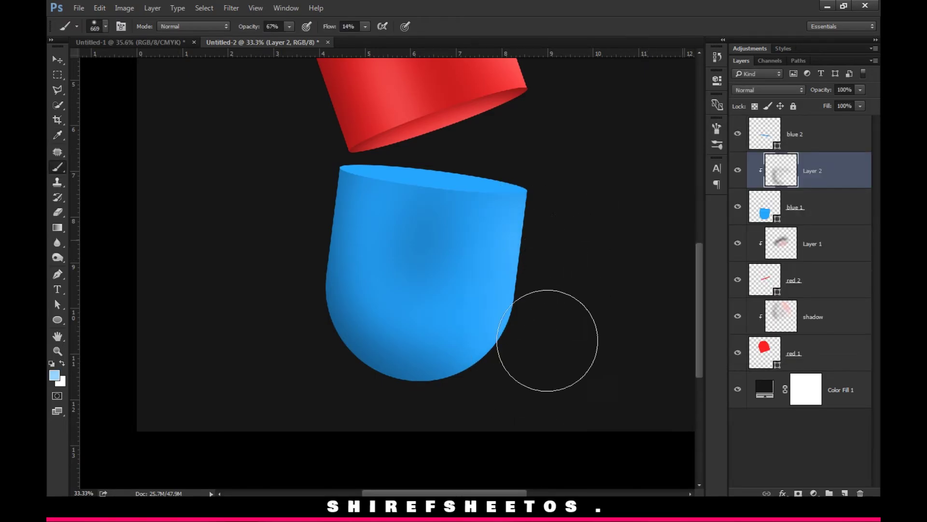
With a paler blue, brighten the right edge and brush a narrow 297 px highlight down the blue half's left-centre, redoing the first attempt
click(53, 375)
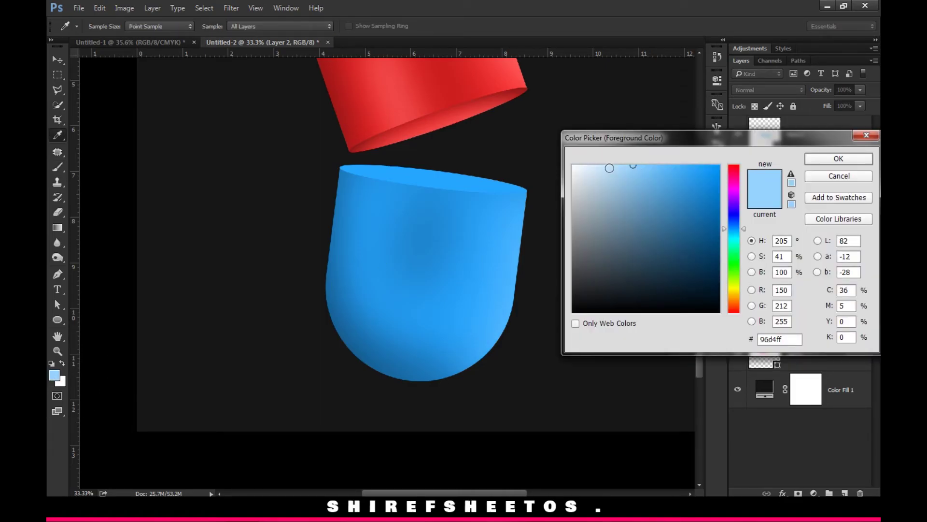
key(Return)
mouse_move(533, 354)
mouse_down()
mouse_move(514, 378)
mouse_move(558, 207)
mouse_move(538, 315)
mouse_move(501, 387)
mouse_move(438, 213)
mouse_move(392, 214)
mouse_move(394, 317)
mouse_up()
drag(383, 240, 389, 295)
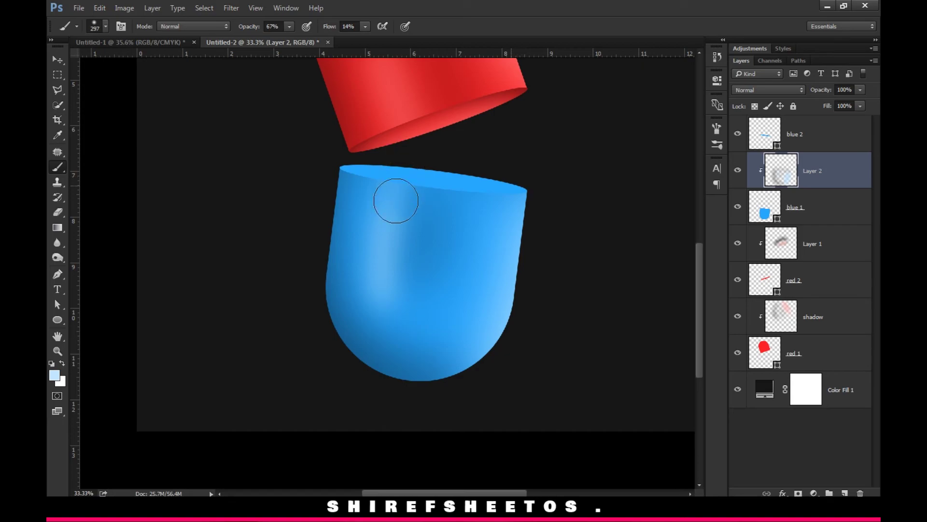
key(ctrl+z)
drag(388, 237, 404, 135)
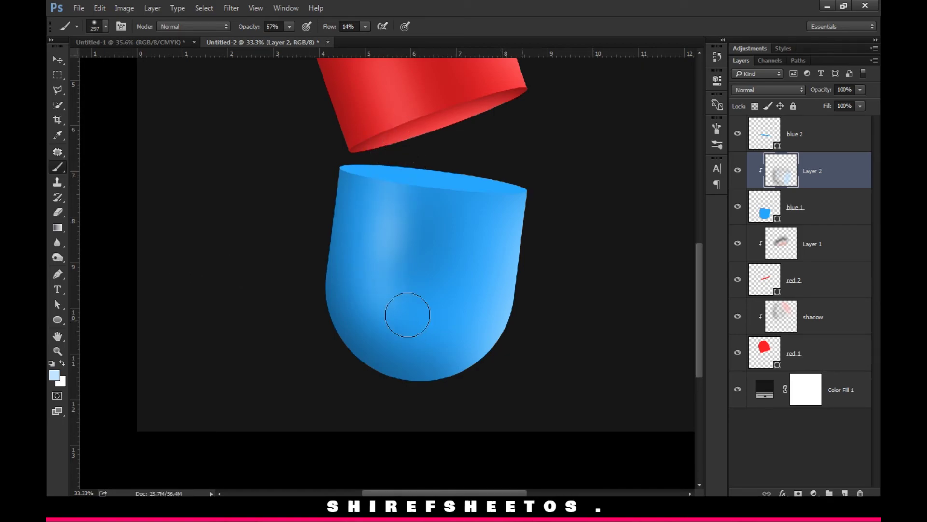
mouse_move(410, 320)
mouse_down()
mouse_move(379, 235)
mouse_move(406, 150)
mouse_up()
Set the foreground colour to black and darken the blue half's left edge with a 345 px brush
click(57, 376)
drag(584, 302, 524, 323)
key(Return)
alt+right_click(311, 212)
drag(326, 220, 317, 212)
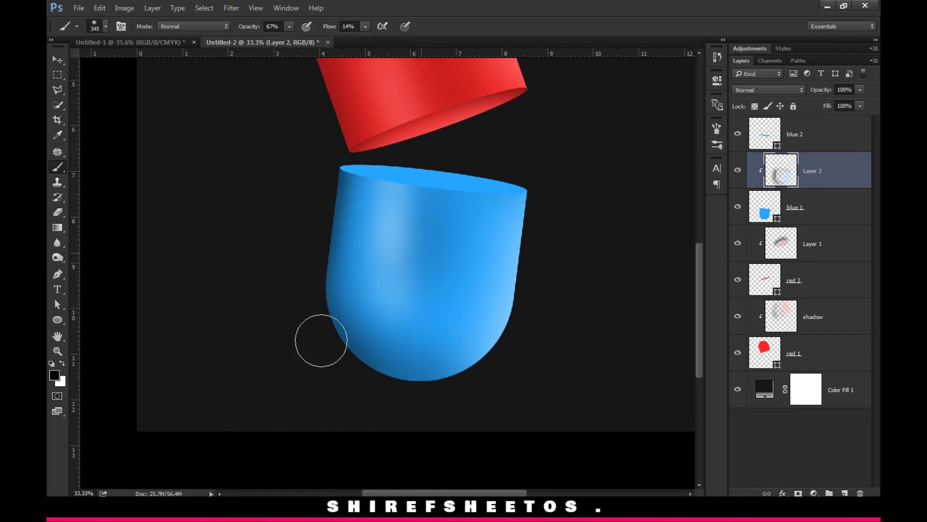
Add a new layer above blue 2 and clip it to blue 2
click(828, 133)
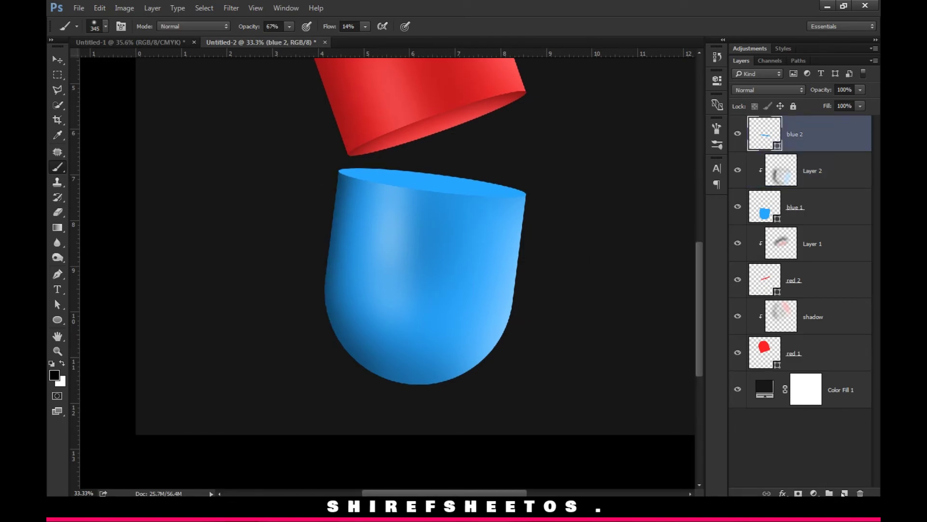
key(ctrl+shift+alt+n)
right_click(819, 146)
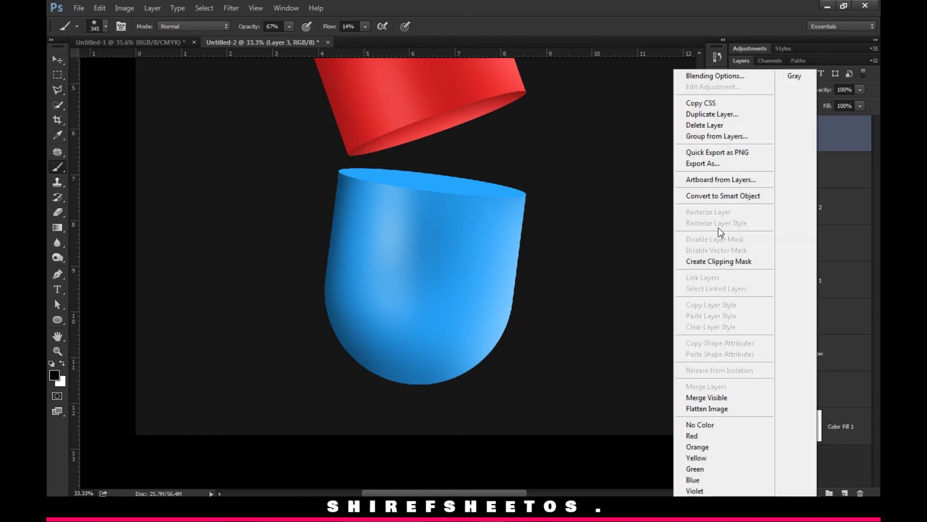
click(727, 262)
Try brushing a black shadow across the blue half's opening
drag(517, 171, 492, 254)
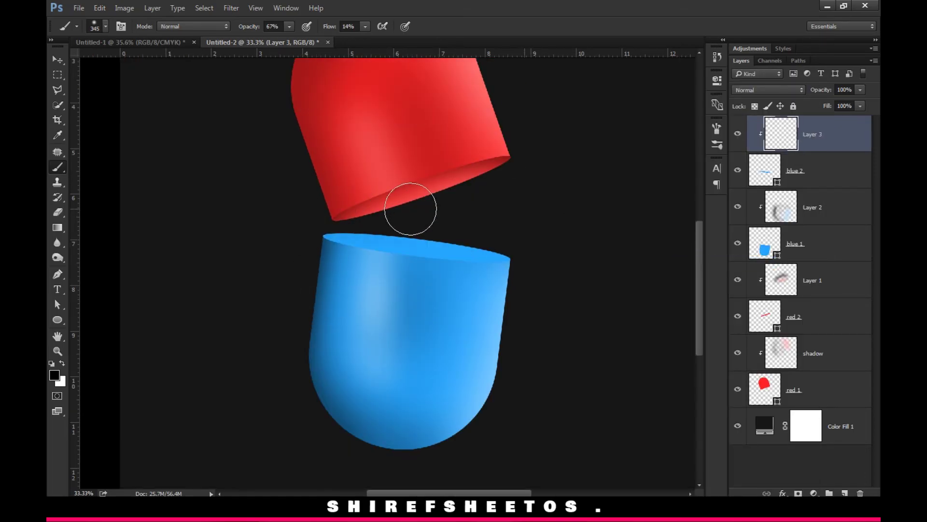
mouse_move(497, 231)
mouse_down()
mouse_move(347, 214)
mouse_move(544, 249)
mouse_move(315, 221)
mouse_move(256, 232)
mouse_move(450, 210)
mouse_move(517, 230)
mouse_move(273, 253)
mouse_up()
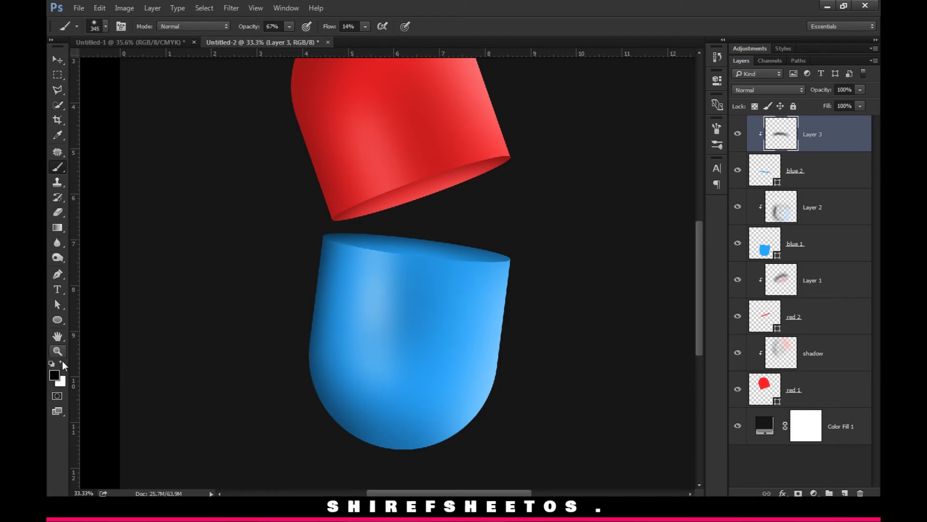
Set the foreground colour to pale blue (c7e8ff)
click(50, 377)
click(606, 167)
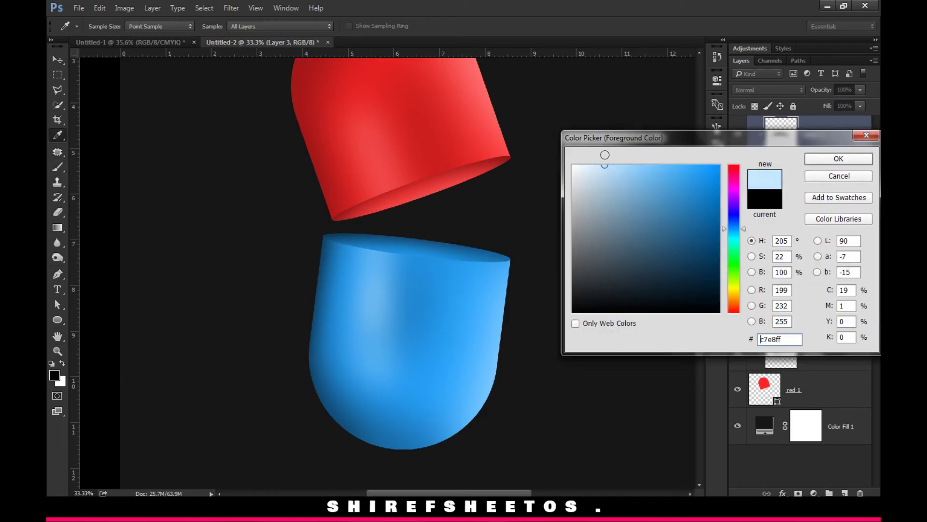
key(Return)
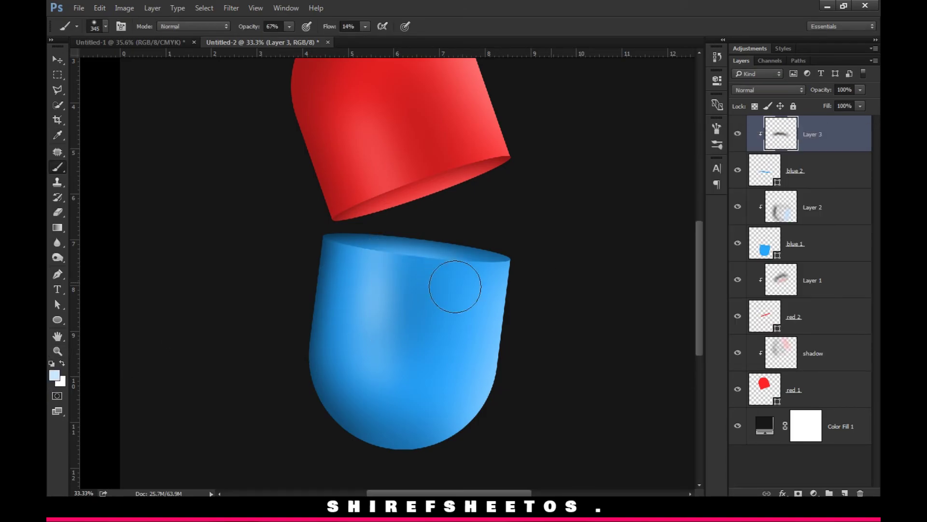
Try brushing a pale highlight inside the blue opening, and undo all the strokes on its clipped layer
mouse_move(380, 272)
mouse_down()
mouse_move(521, 315)
mouse_move(316, 277)
mouse_up()
click(310, 229)
key(ctrl+alt+z)
key(ctrl+alt+z)
key(ctrl+alt+z)
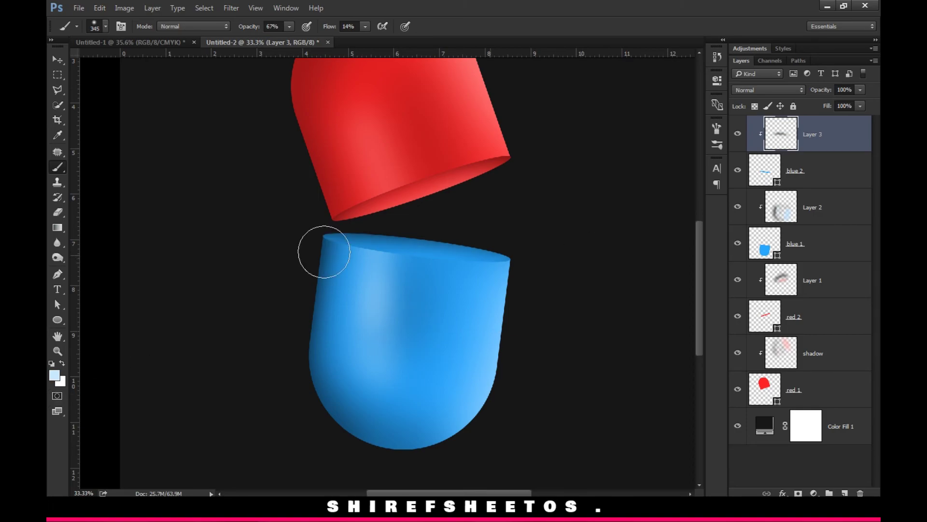
key(ctrl+alt+z)
key(ctrl+alt+z)
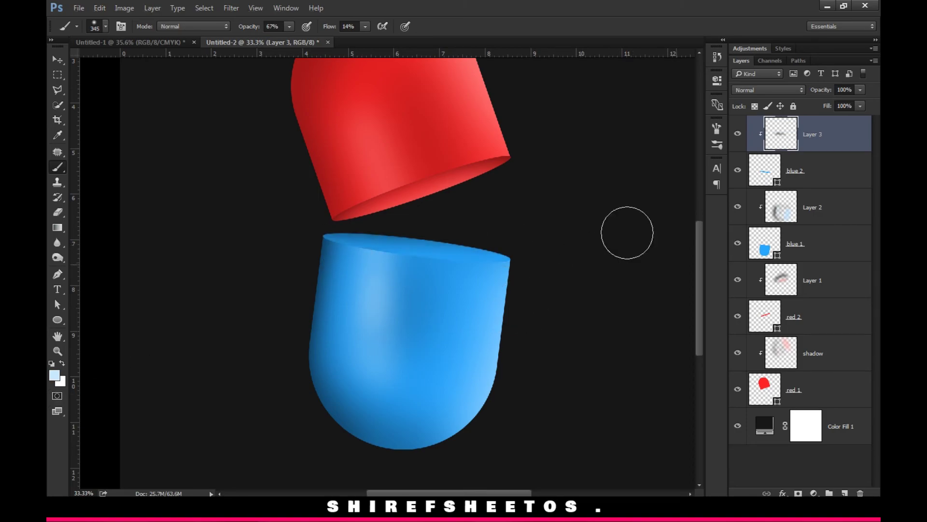
key(ctrl+alt+z)
key(ctrl+alt+z)
key(ctrl+alt+z)
key(ctrl+alt+z)
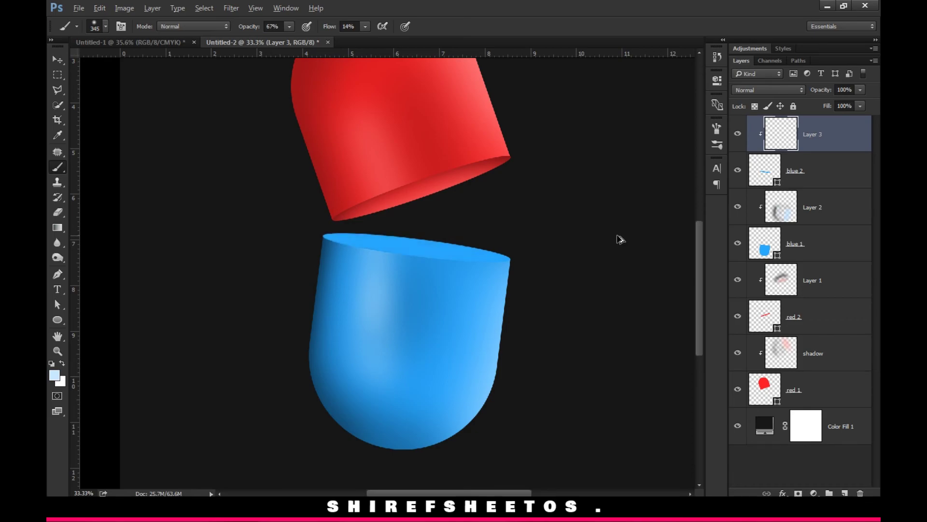
Brush a pale blue highlight onto the right end of the blue half's opening
key(ctrl+alt+g)
drag(297, 222, 502, 214)
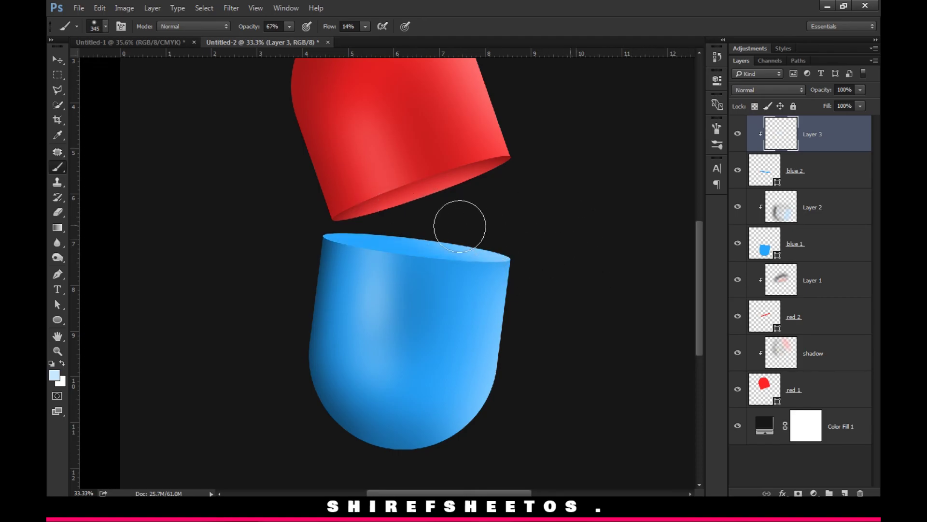
Set the foreground colour to black and brush a shadow over the left and middle of the blue half's opening
click(56, 378)
drag(585, 241, 521, 327)
key(Return)
click(442, 269)
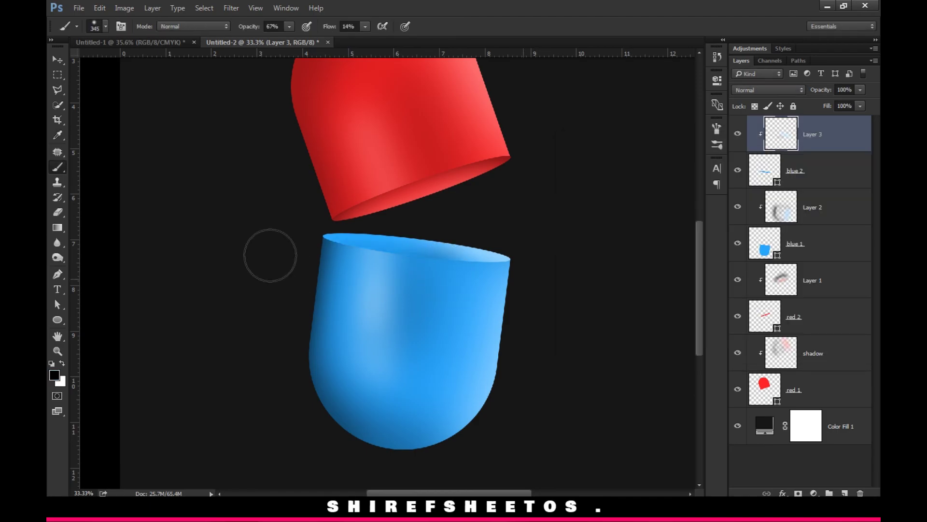
mouse_move(431, 205)
mouse_down()
mouse_move(285, 262)
mouse_move(573, 277)
mouse_up()
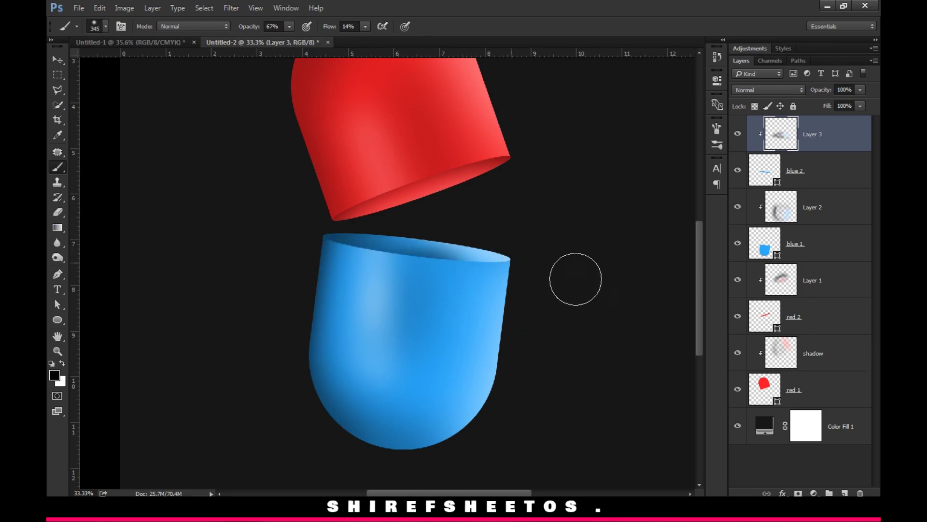
Hide the four clipped shading layers (Layer 3, Layer 2, Layer 1 and shadow) and show them again to compare the capsule with and without shading
key(v)
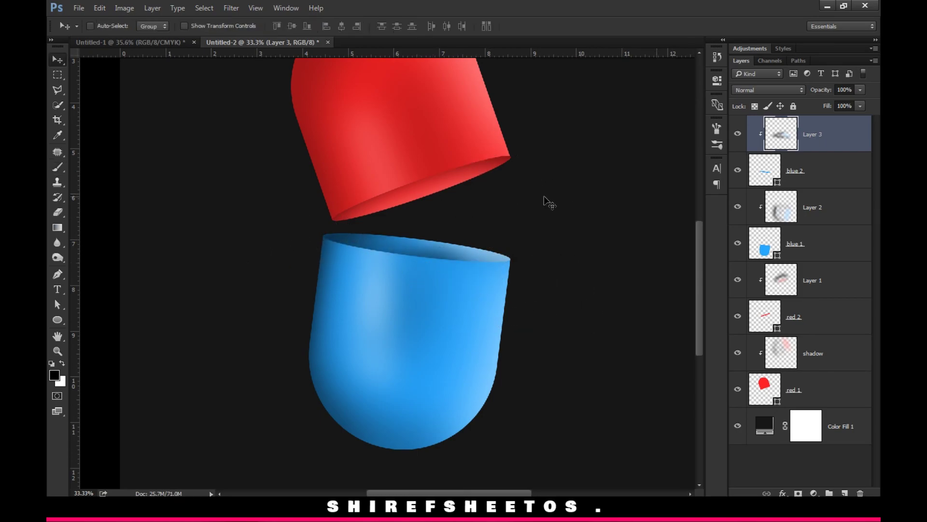
scroll(535, 171, down, 2)
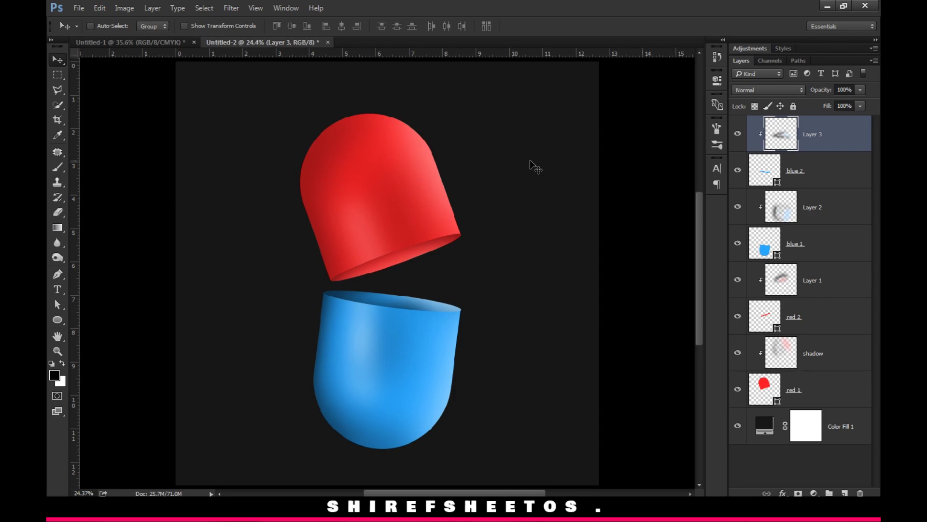
scroll(535, 167, up, 1)
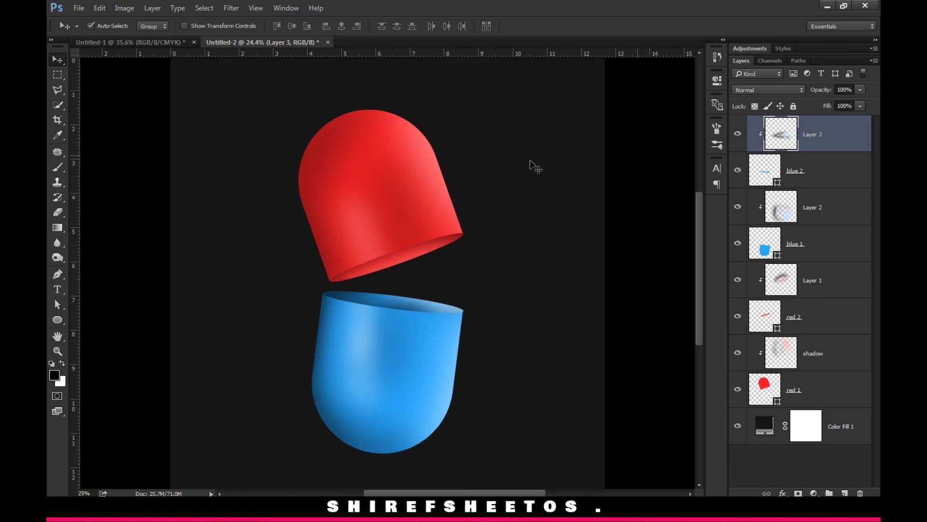
click(737, 135)
click(738, 207)
click(737, 281)
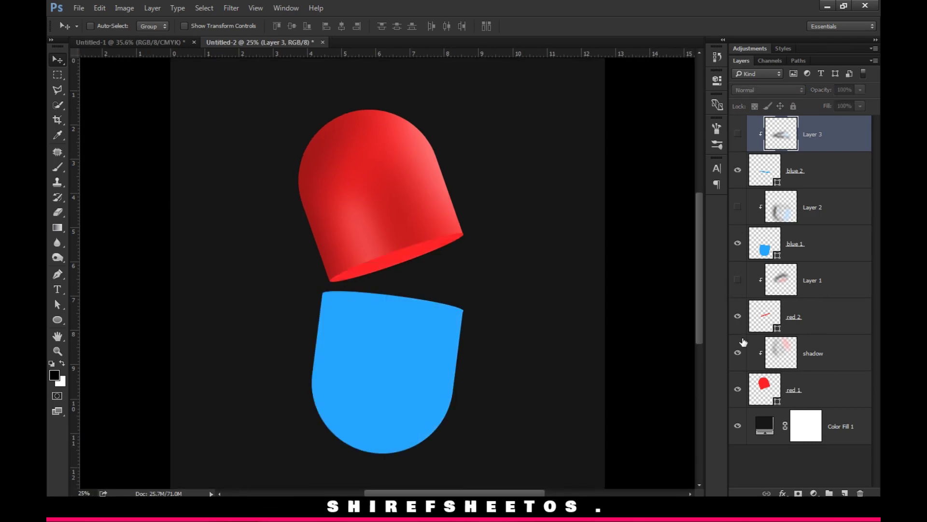
click(737, 353)
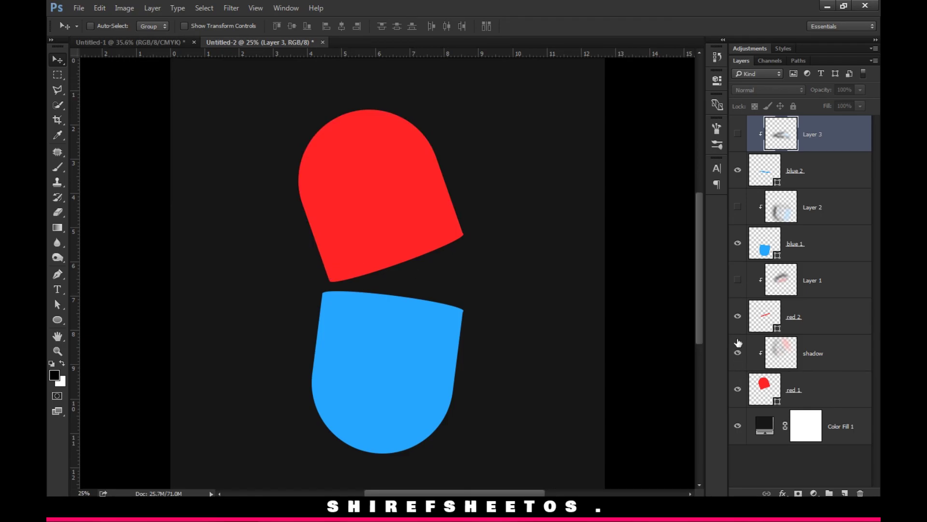
drag(737, 135, 737, 354)
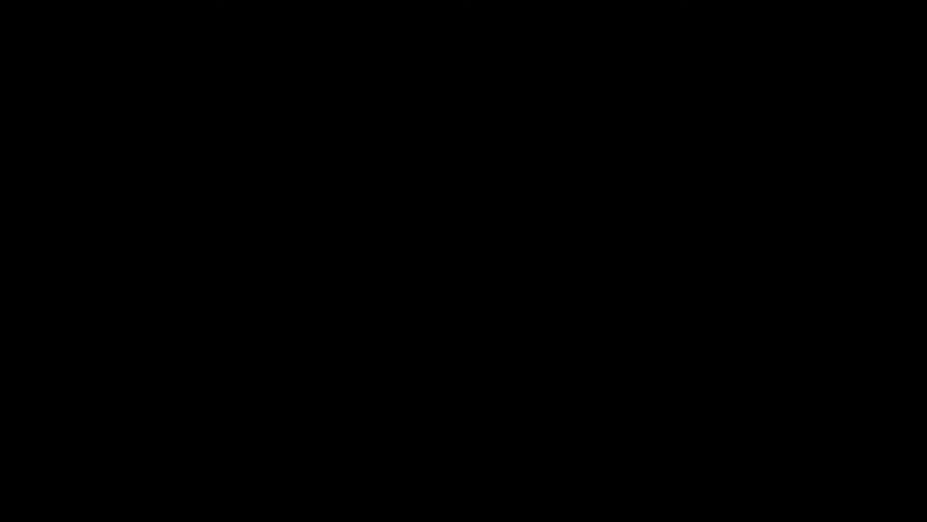